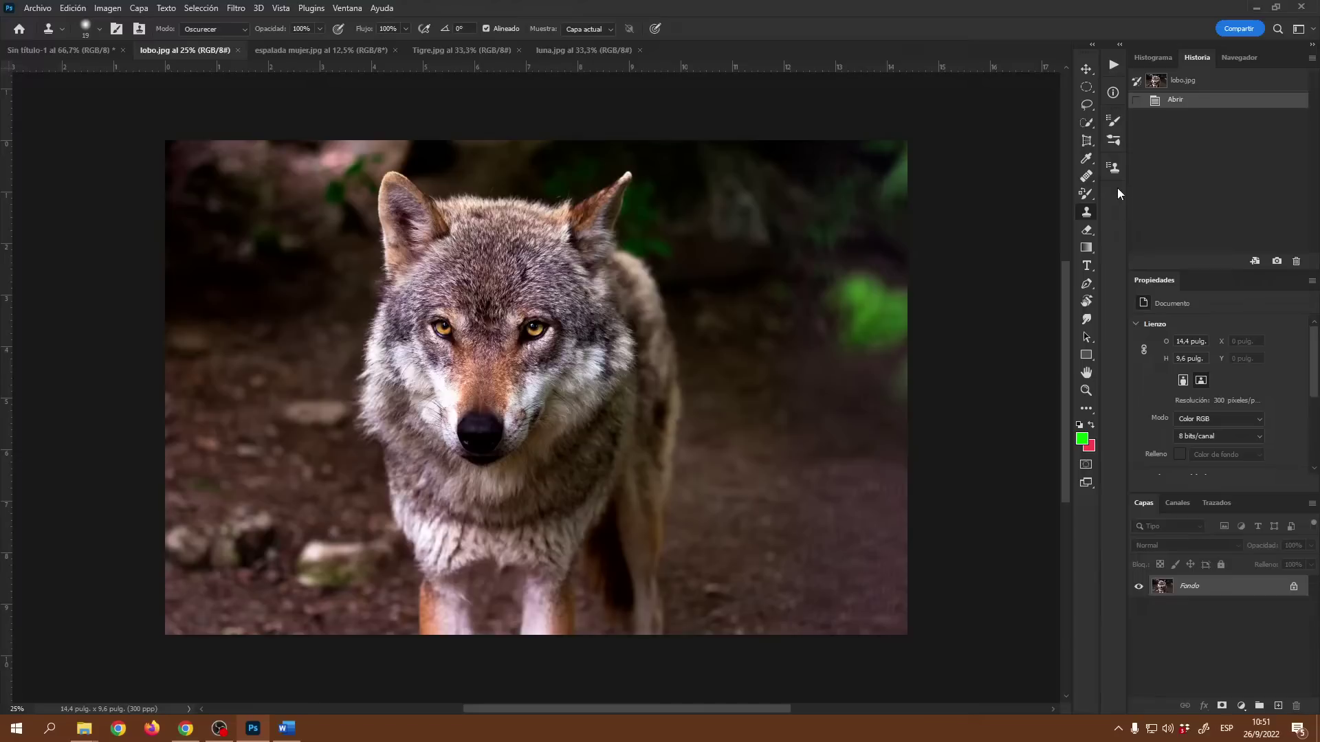
Show the Clone Source settings, enlarge the Clone Stamp brush and sample the wolf's ear on the left of the photo
left_click(347, 8)
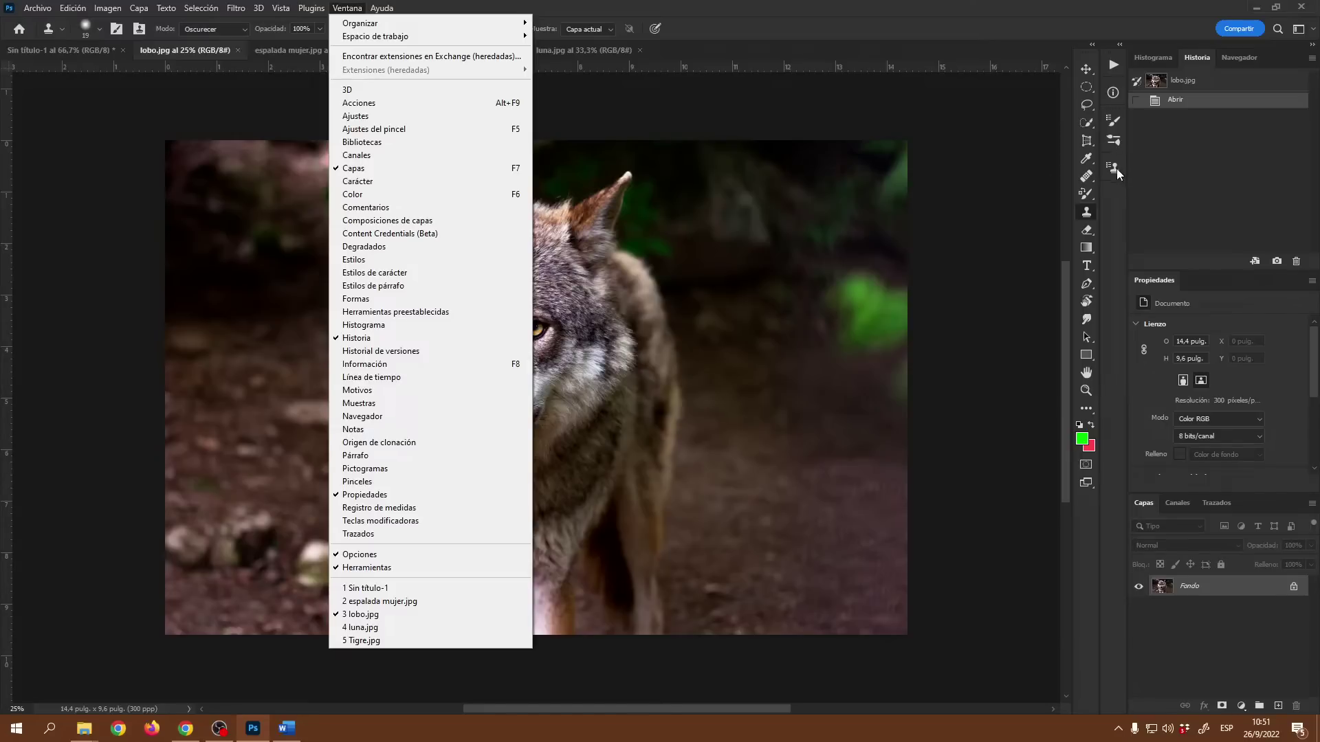
left_click(394, 448)
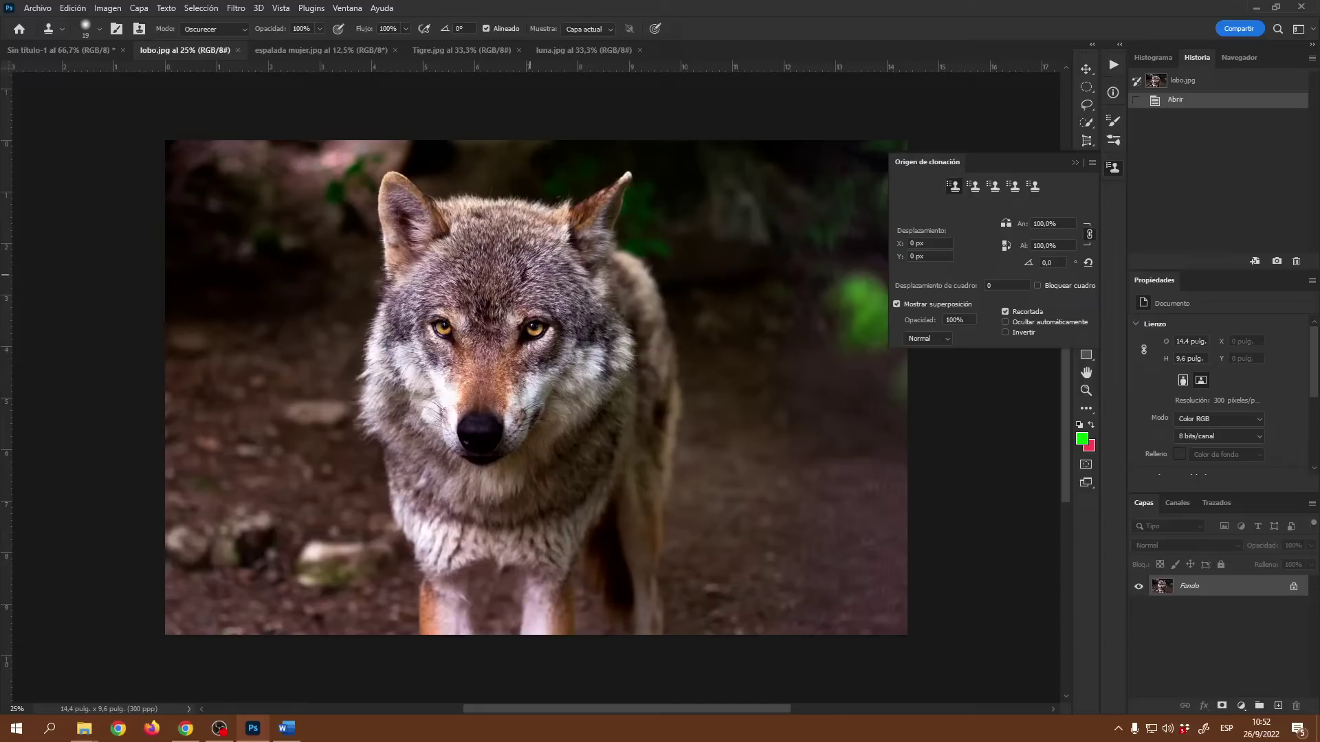
mouse_move(509, 262)
left_mouse_down()
mouse_move(555, 265)
mouse_move(512, 253)
mouse_move(533, 256)
left_mouse_up()
left_click(411, 224, "alt")
left_click(412, 225, "alt")
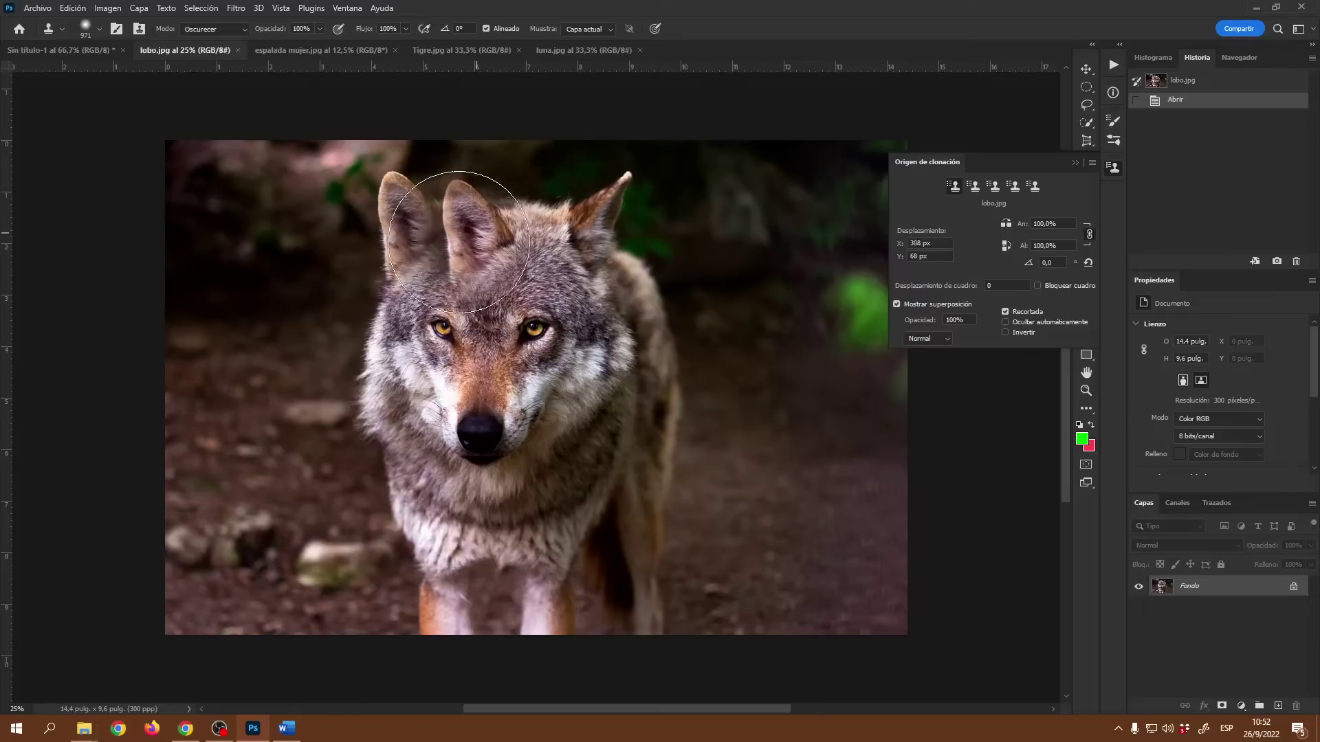
left_click_drag(482, 233, 506, 235)
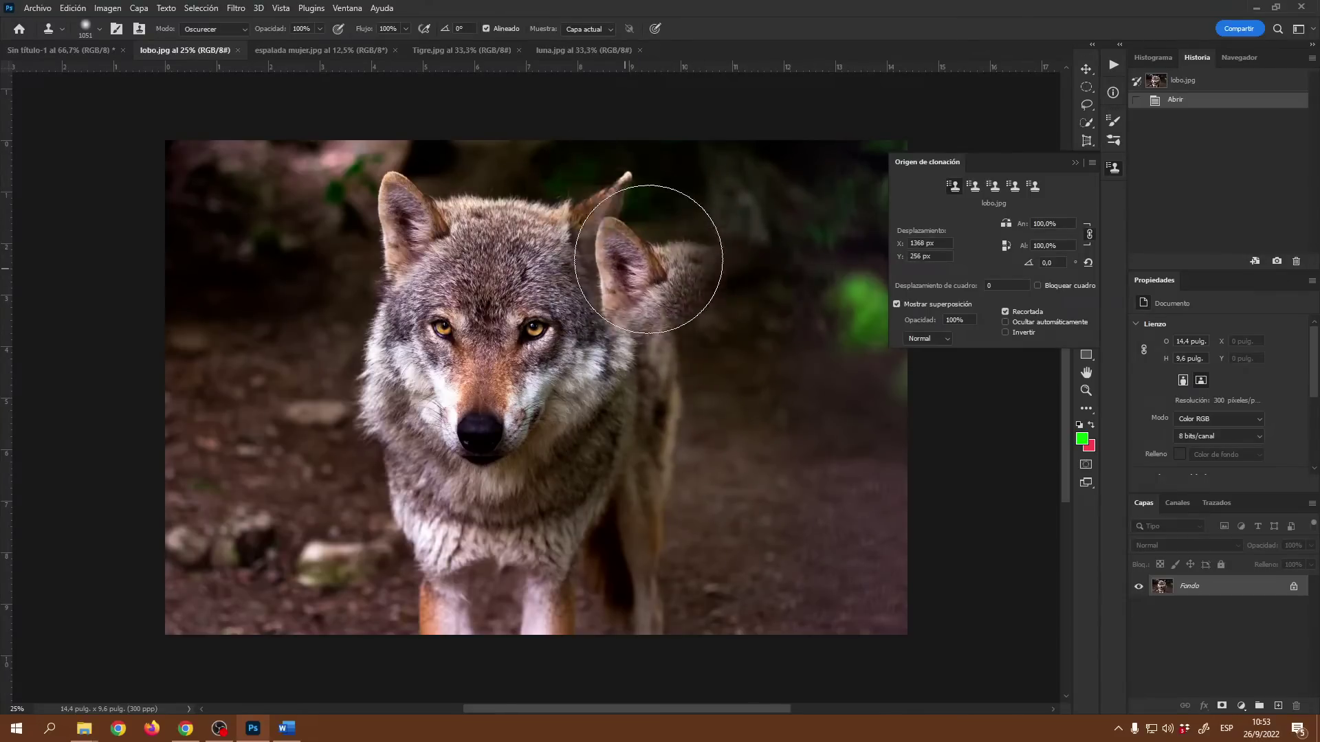
Flip the clone source horizontally and stamp the mirrored ear over the wolf's opposite ear on a new layer
left_click(1007, 226)
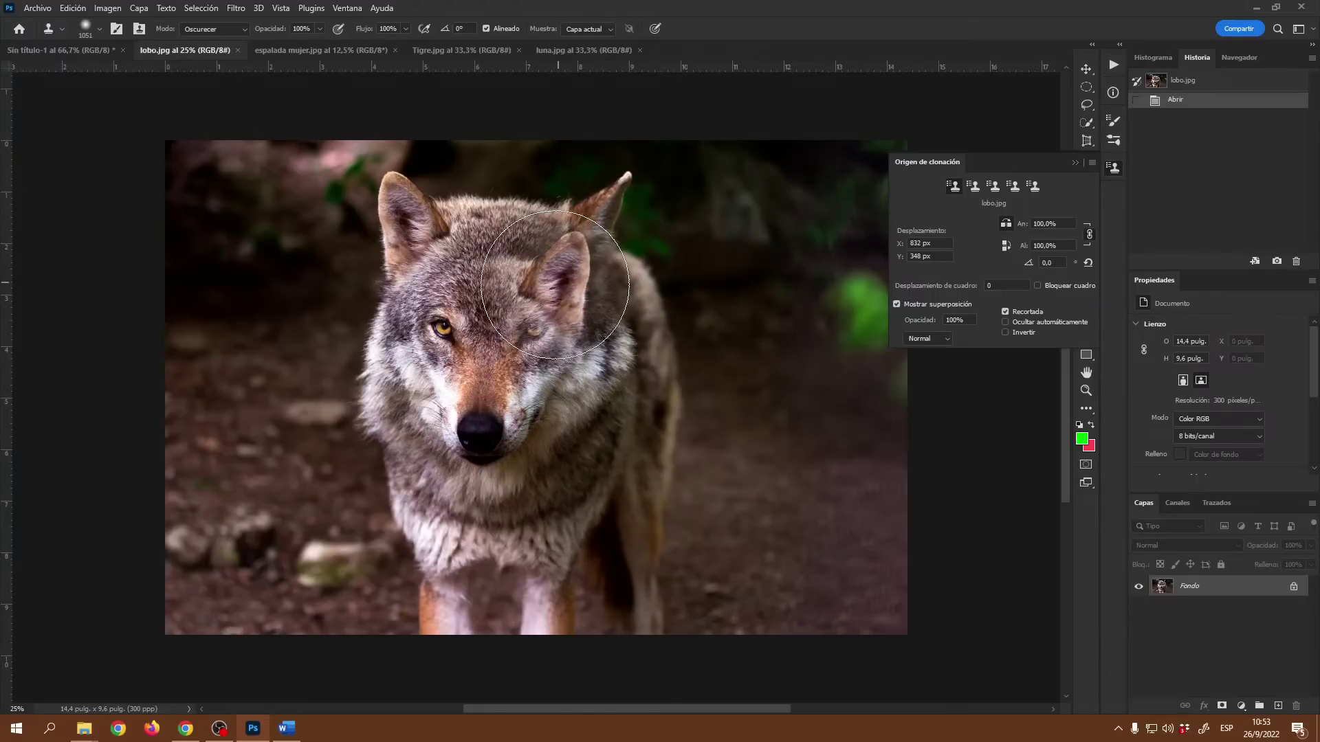
mouse_move(485, 258)
left_mouse_down()
mouse_move(489, 236)
mouse_move(504, 377)
left_mouse_up()
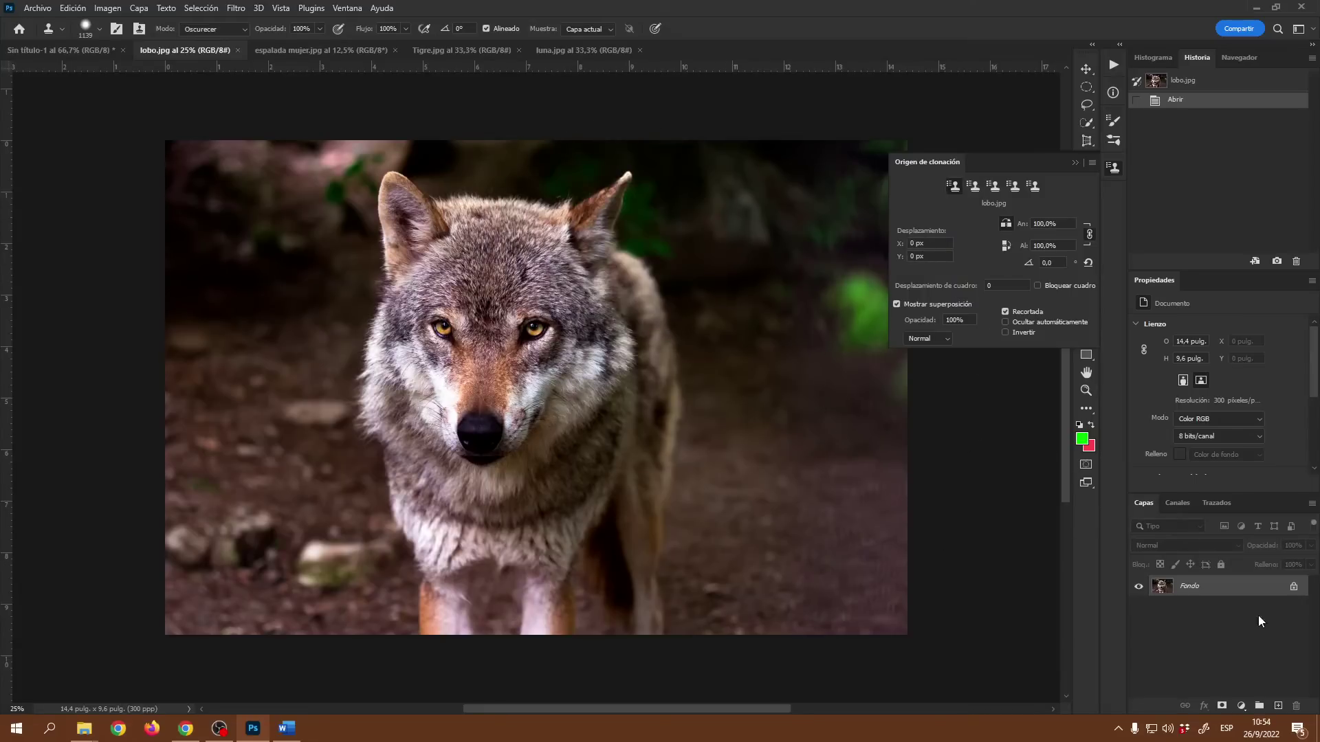
left_click(1279, 708)
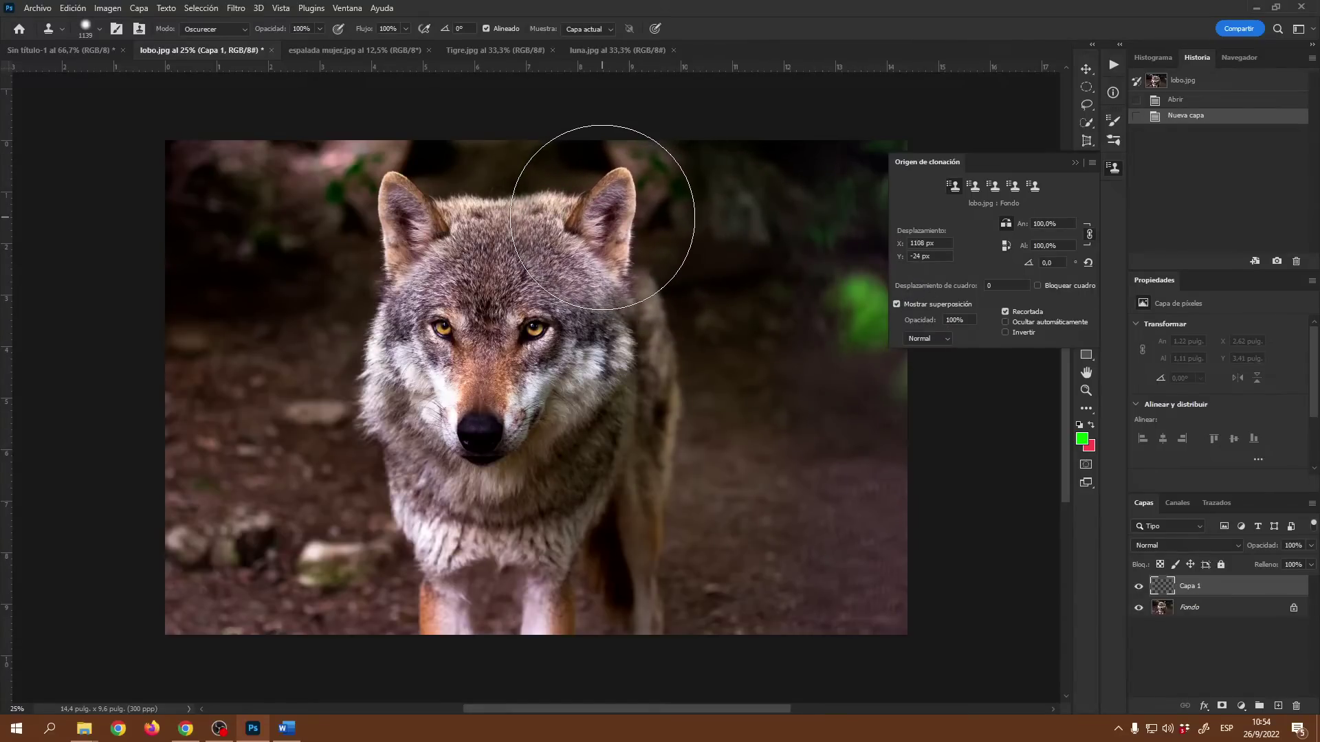
left_click(602, 218)
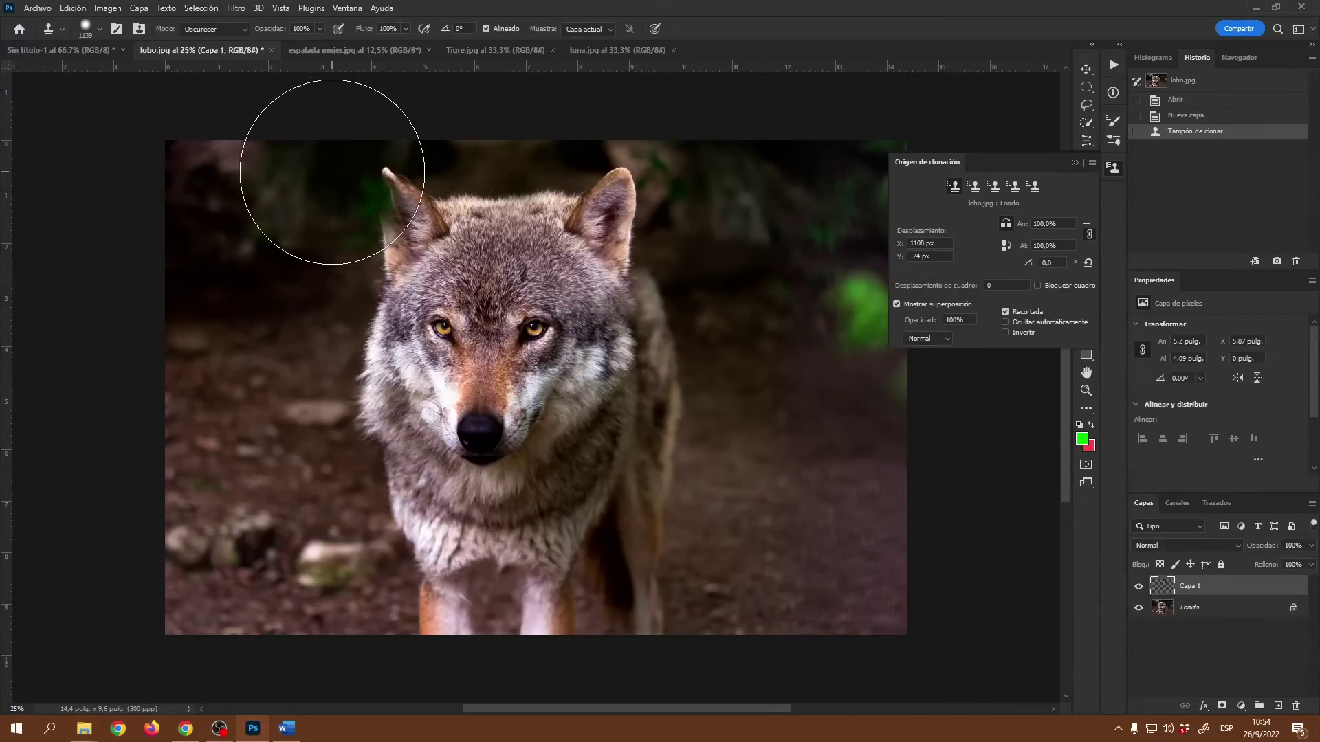
left_click(1113, 169)
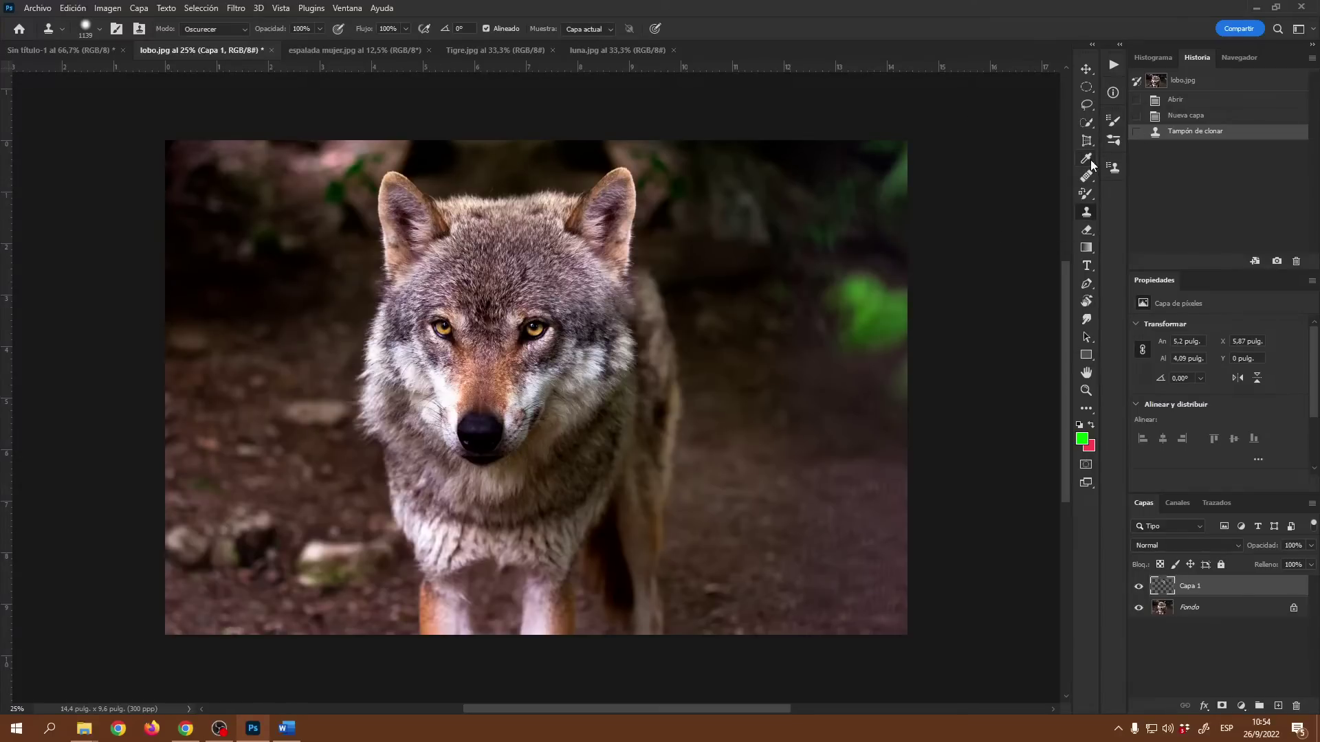
Erase the excess around the cloned ear on Capa 1 and check the remainder by briefly hiding the Fondo layer
left_click(1088, 231)
left_click(1134, 232)
mouse_move(584, 200)
left_mouse_down()
mouse_move(595, 205)
mouse_move(585, 176)
mouse_move(597, 208)
mouse_move(597, 189)
mouse_move(545, 135)
mouse_move(607, 117)
mouse_move(682, 138)
mouse_move(699, 186)
mouse_move(695, 147)
mouse_move(669, 121)
mouse_move(618, 113)
mouse_move(689, 218)
mouse_move(695, 268)
mouse_move(672, 135)
mouse_move(560, 112)
mouse_move(545, 134)
mouse_move(648, 112)
mouse_move(814, 219)
left_mouse_up()
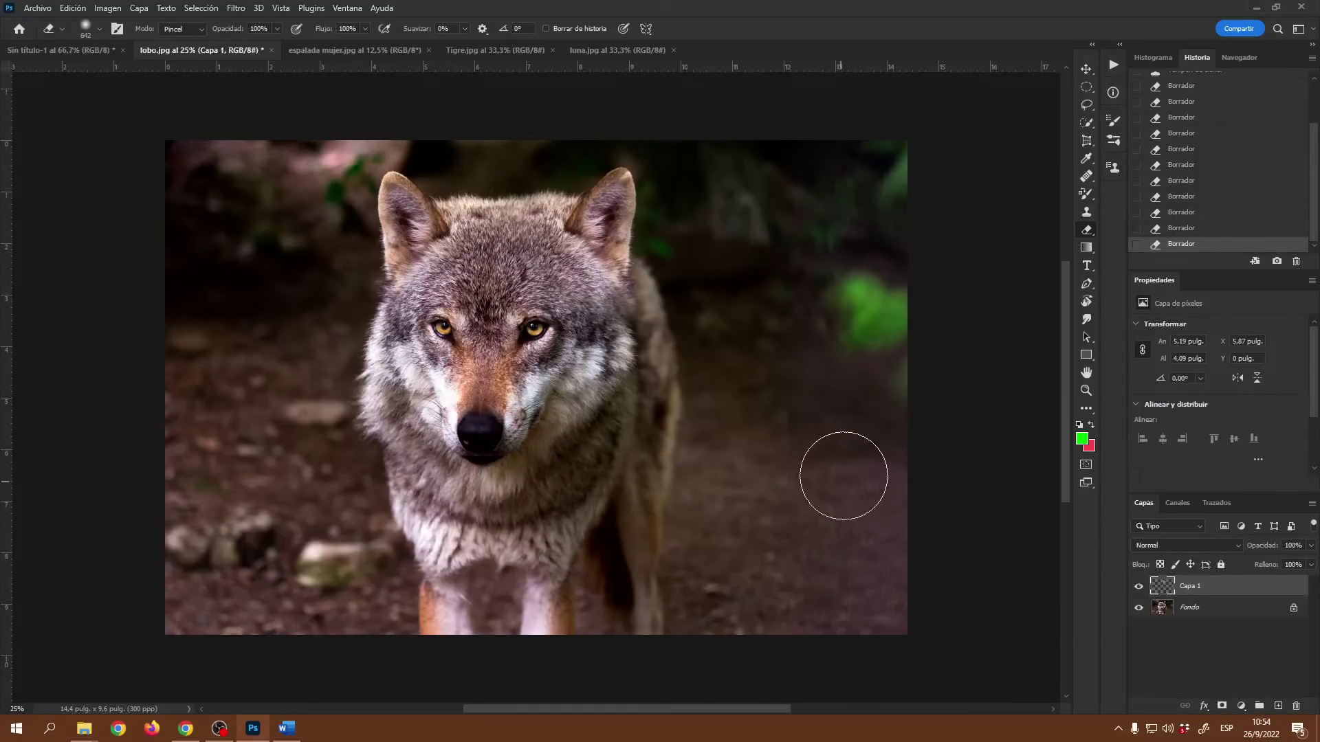
left_click(1139, 608)
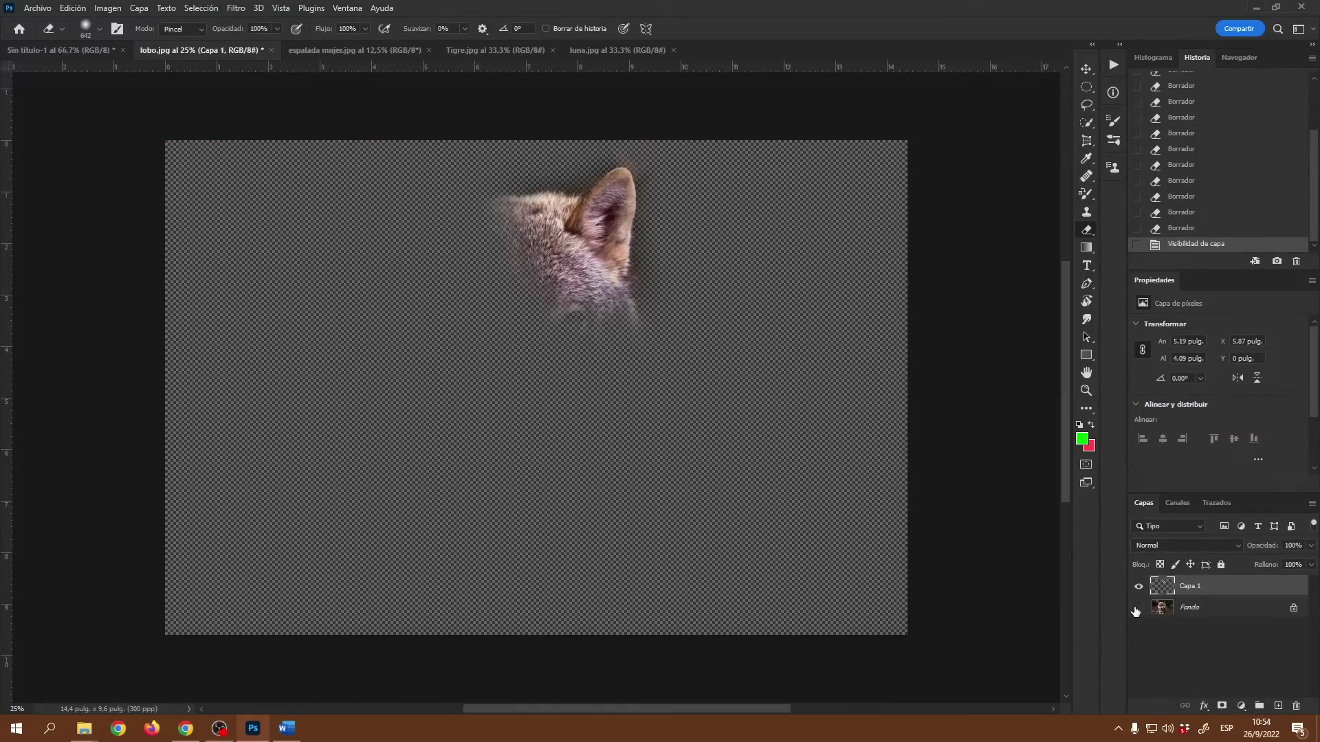
left_click(1138, 608)
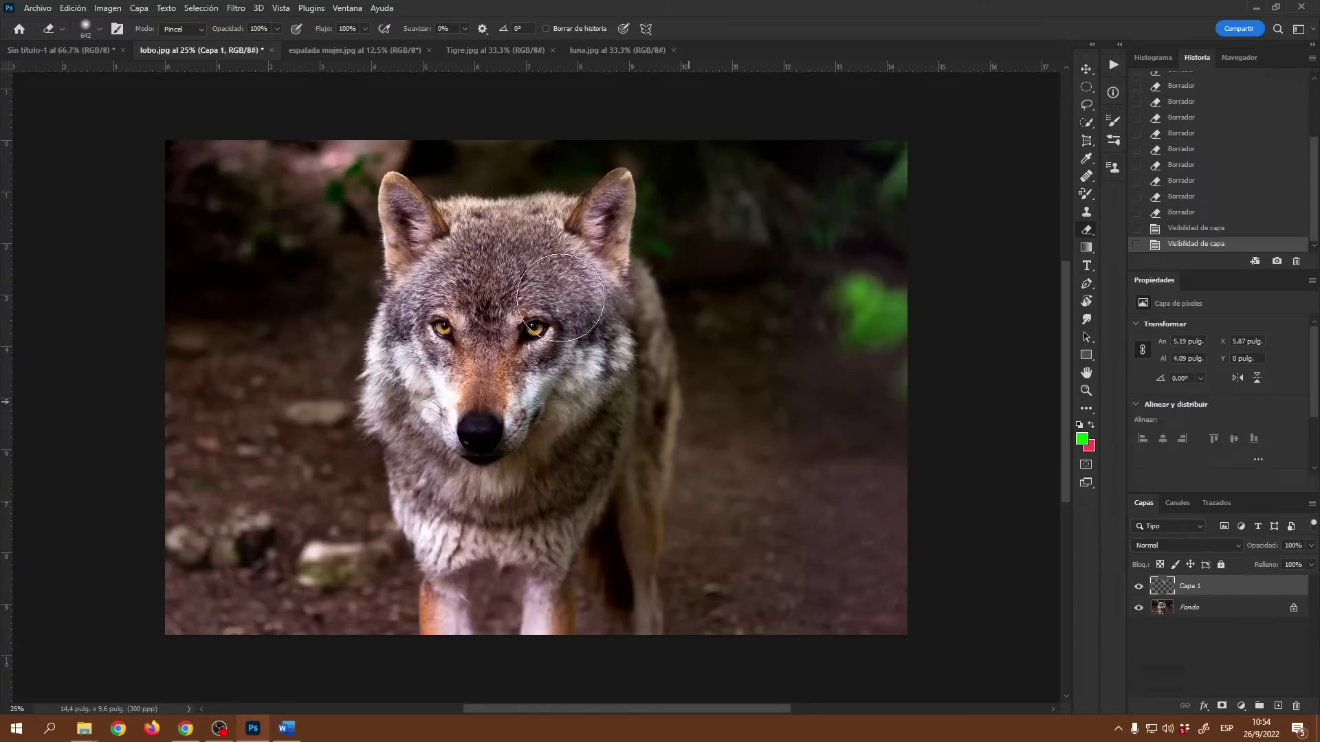
In espalada mujer.jpg, sample the woman's bare right shoulder as a horizontally flipped source for the Clone Stamp
left_click(375, 51)
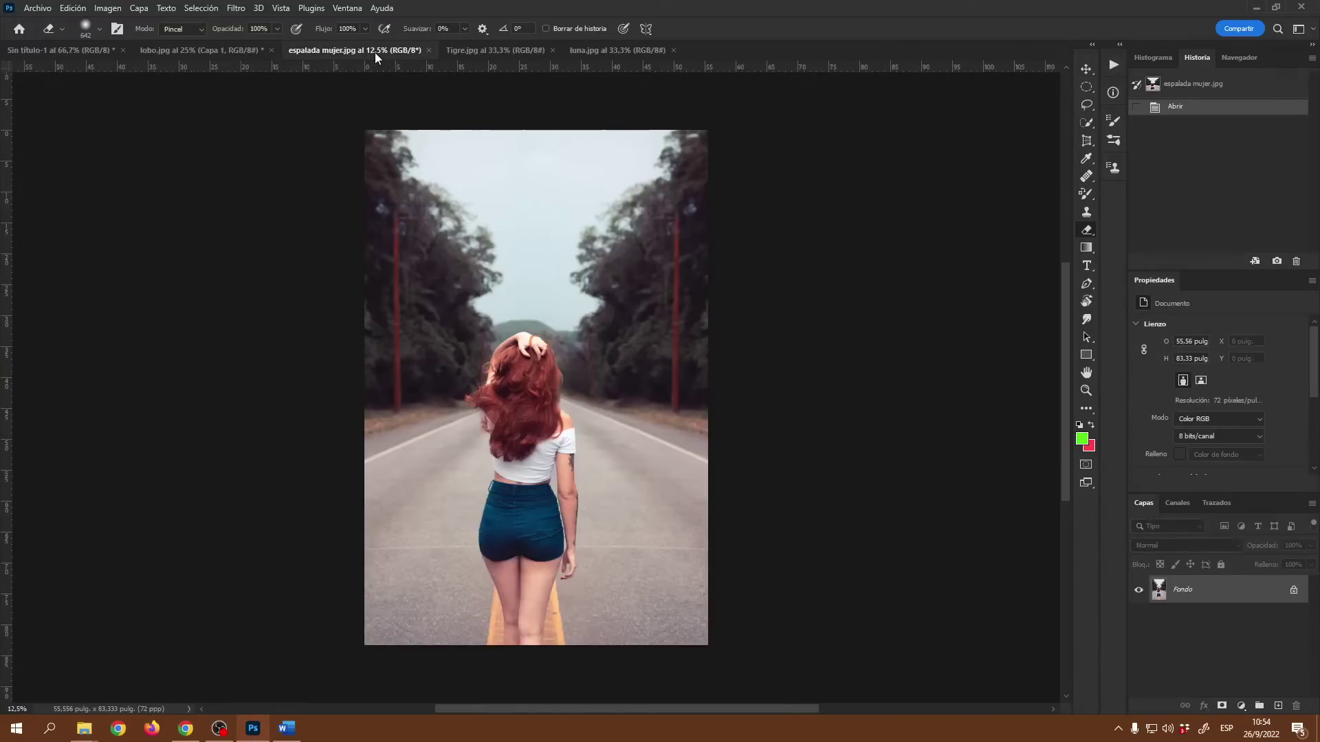
scroll(570, 440, "down", 2)
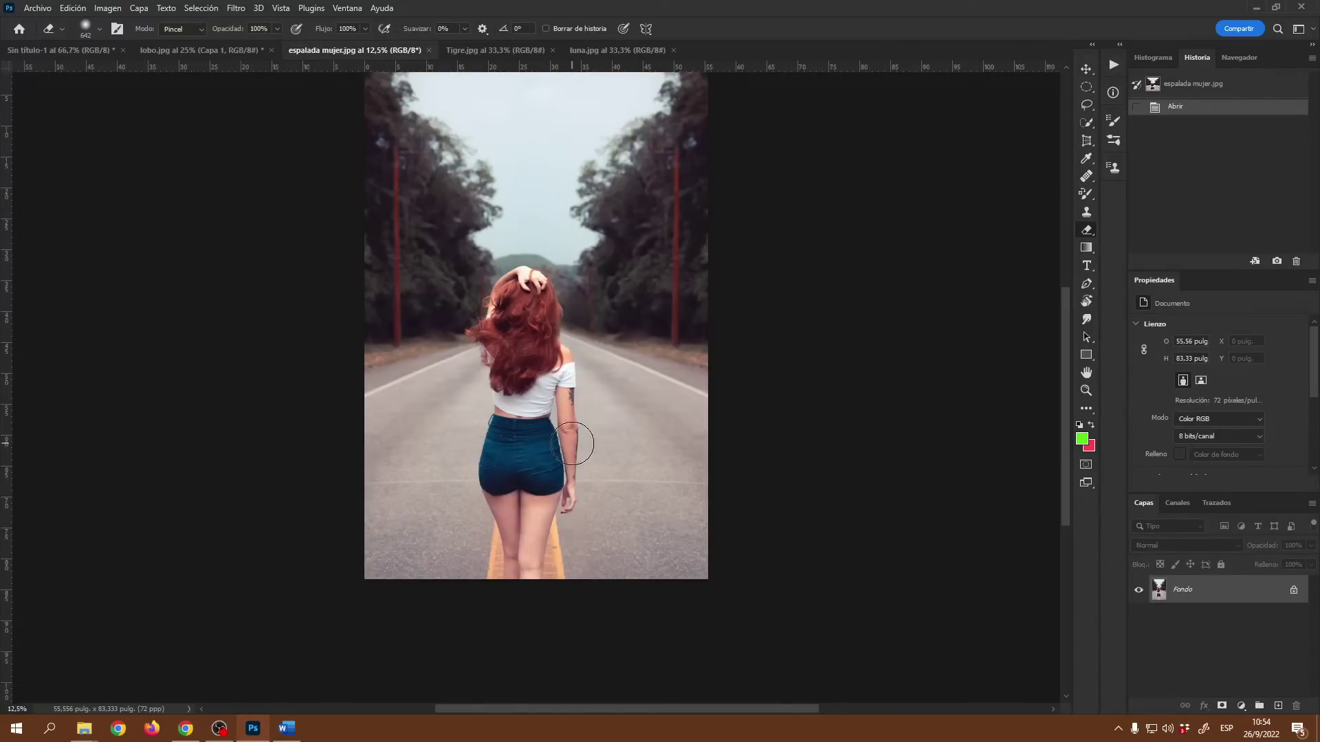
scroll(571, 439, "up", 3, "alt")
scroll(544, 425, "down", 1)
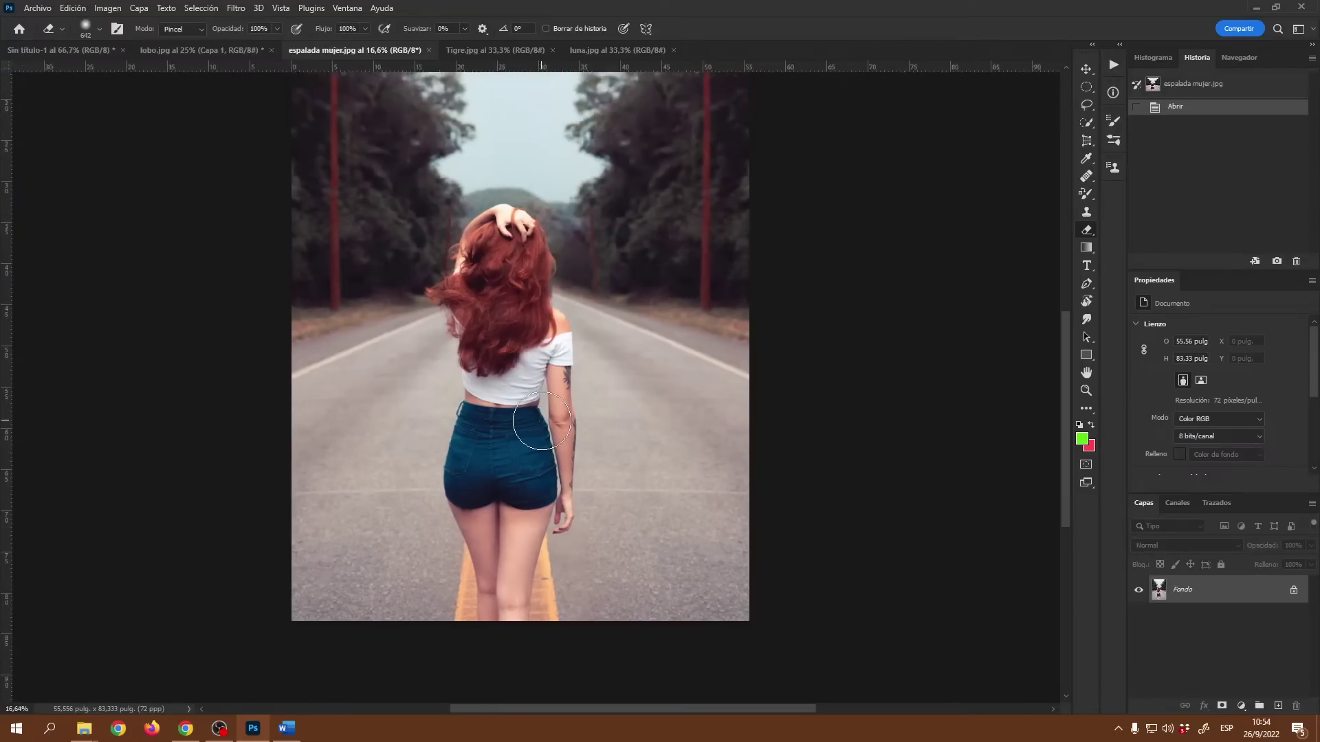
scroll(542, 421, "up", 2)
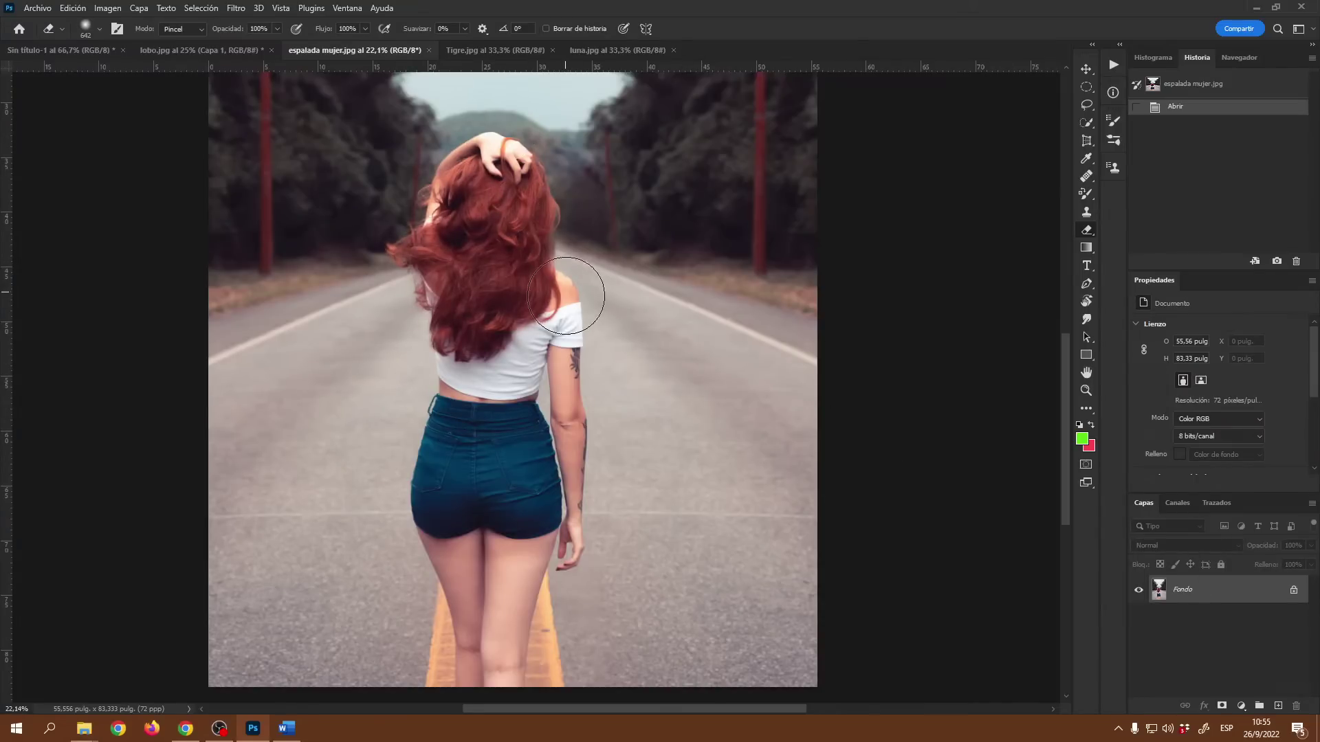
right_click(565, 301, "alt")
left_click(1114, 167)
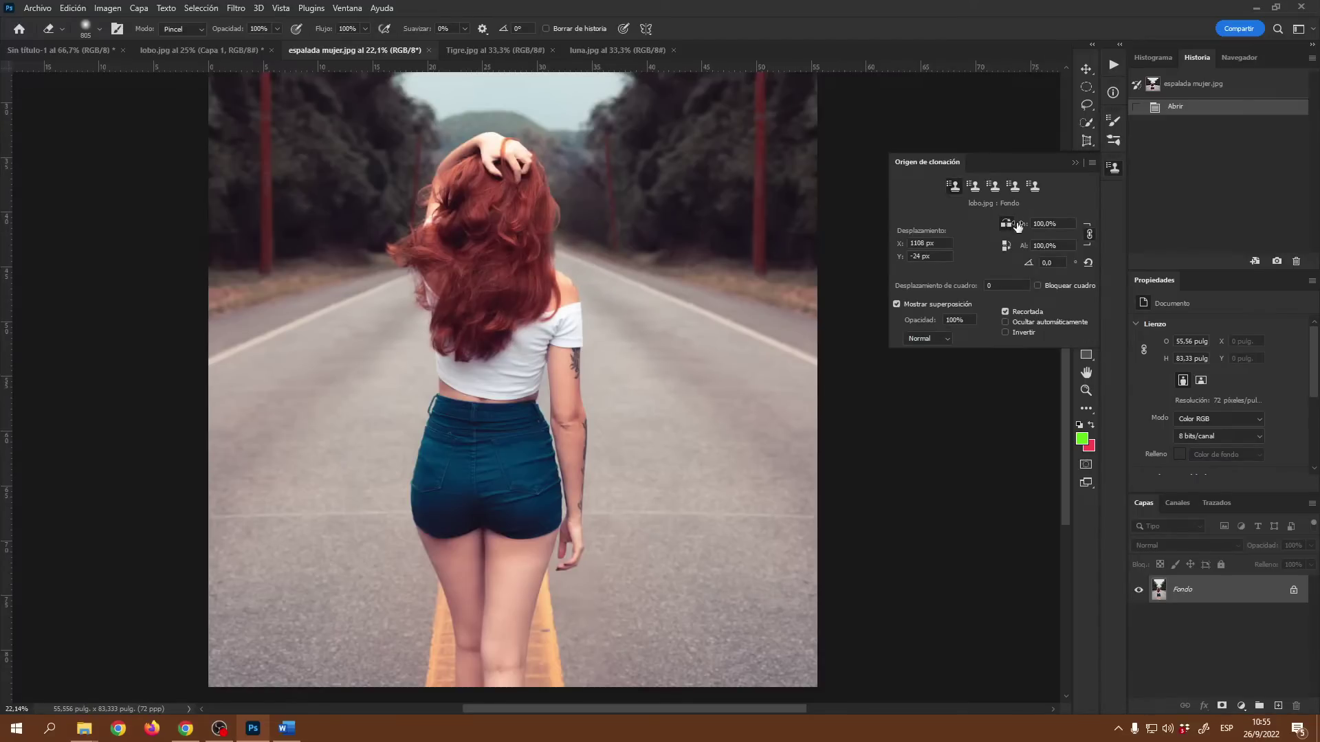
left_click(1111, 172)
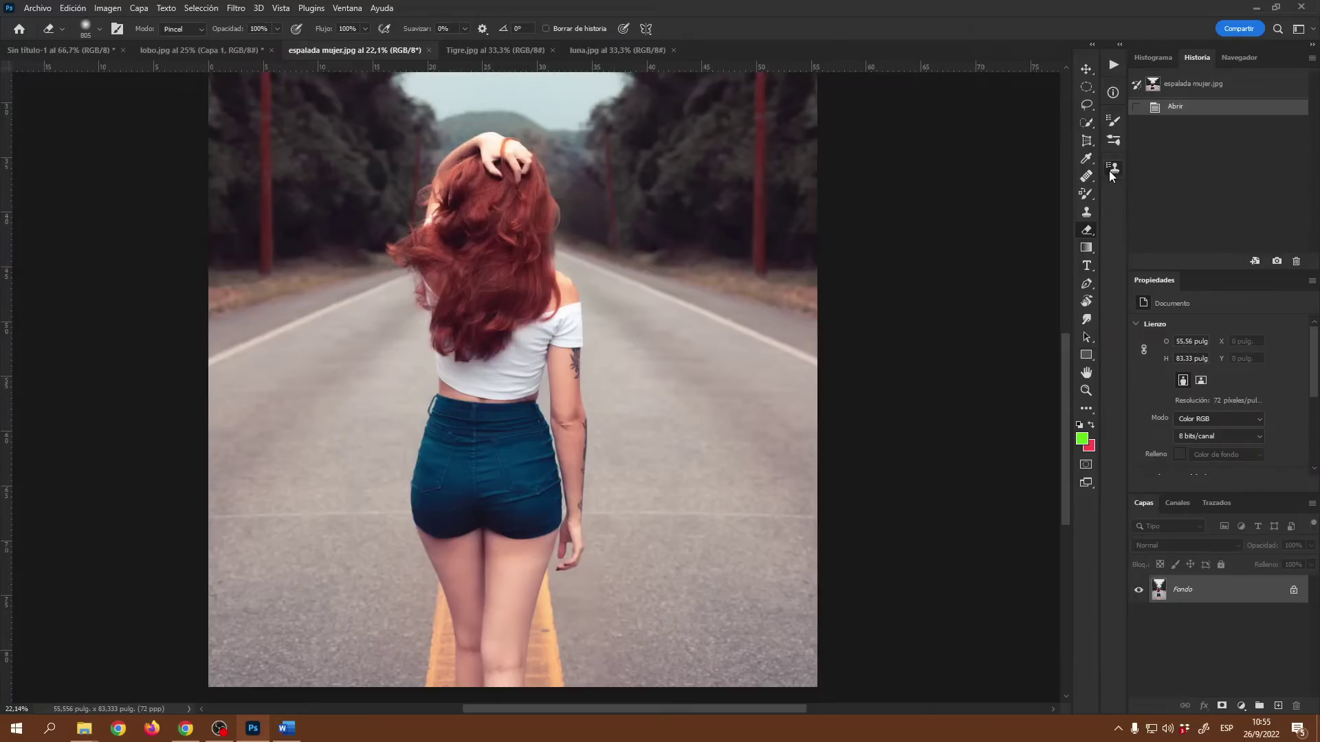
left_click(1087, 214)
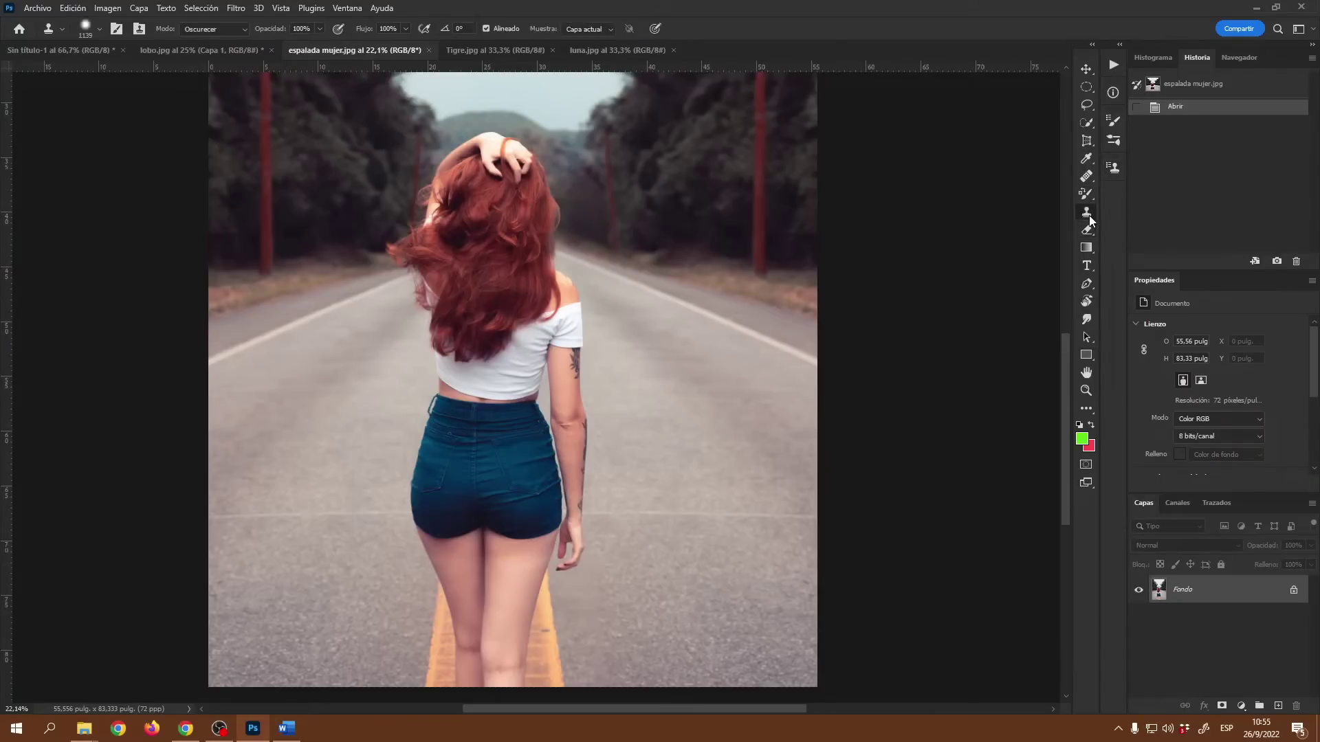
left_click(1111, 169)
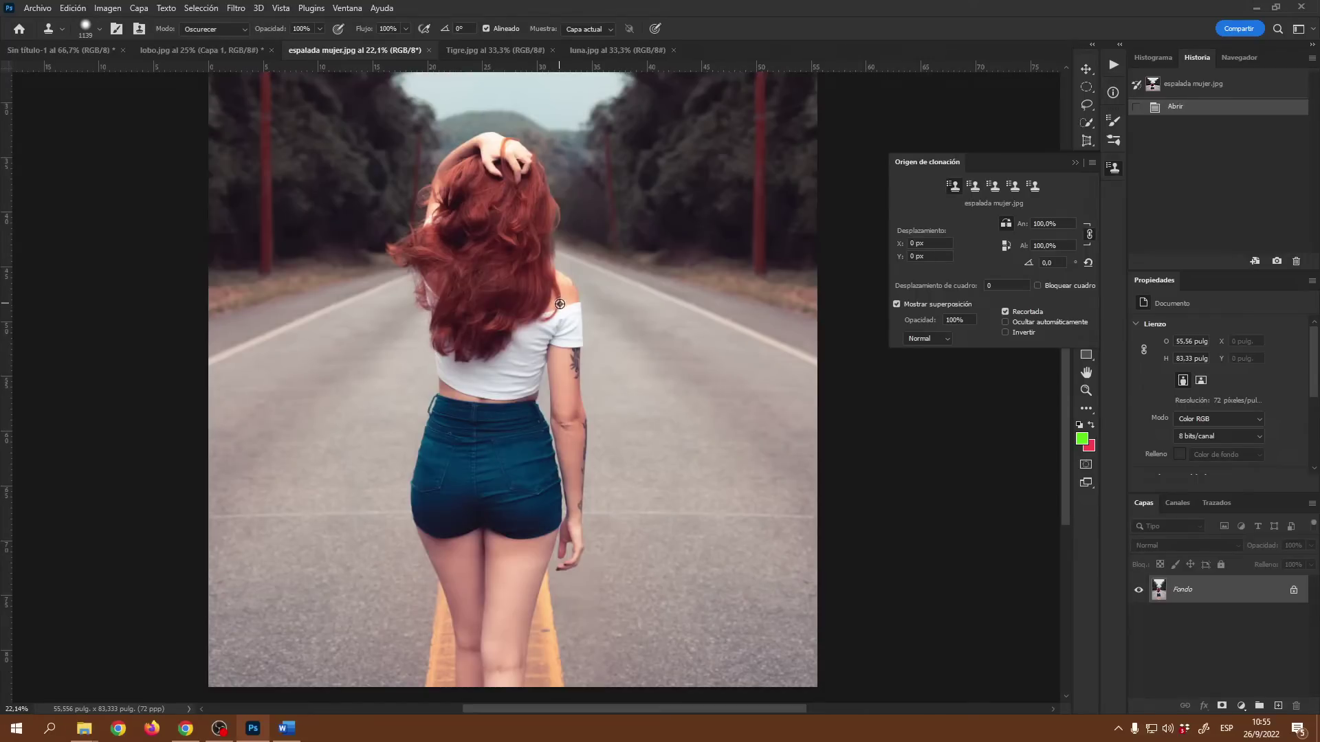
left_click(1007, 224)
Add a new layer, with a horizontal guide at the woman's shoulder height and a vertical guide along the left edge of her waist
left_click(1278, 707)
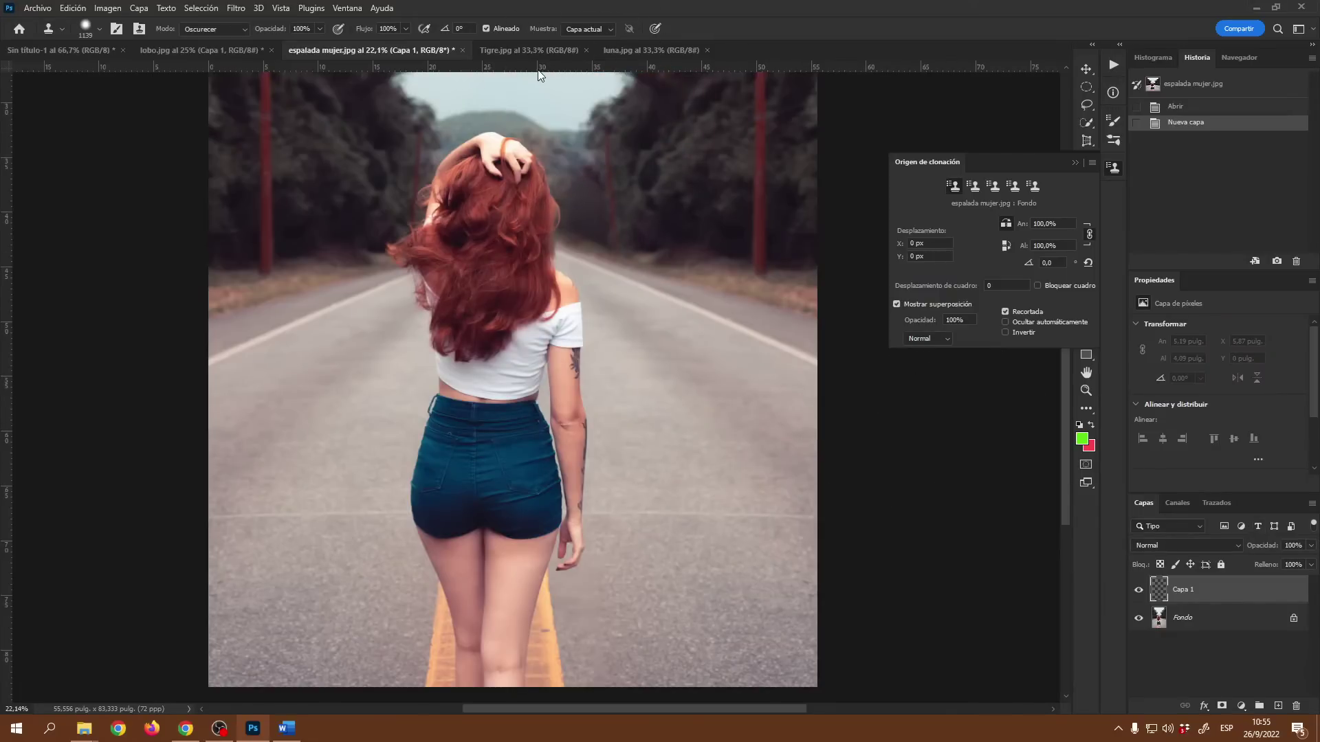
left_click_drag(529, 69, 492, 272)
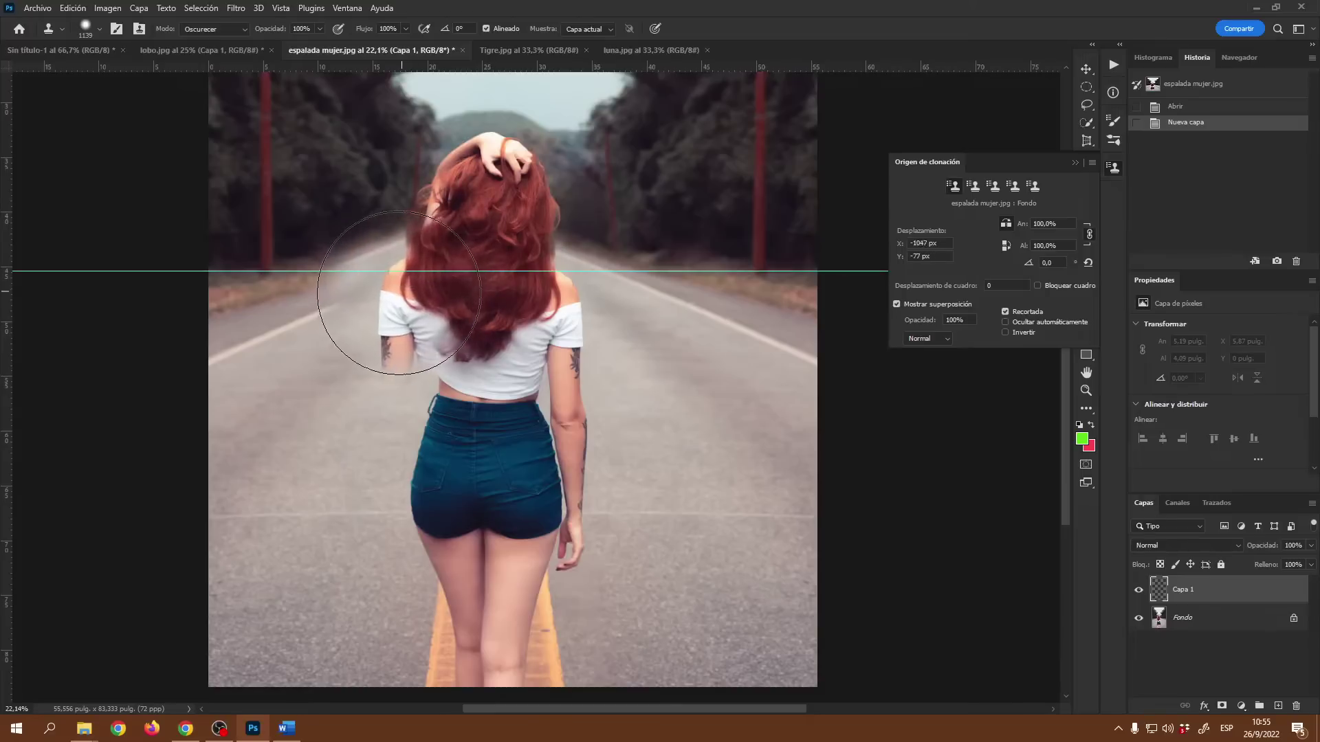
mouse_move(401, 309)
left_mouse_down()
mouse_move(398, 324)
mouse_move(486, 116)
mouse_move(141, 213)
left_mouse_up()
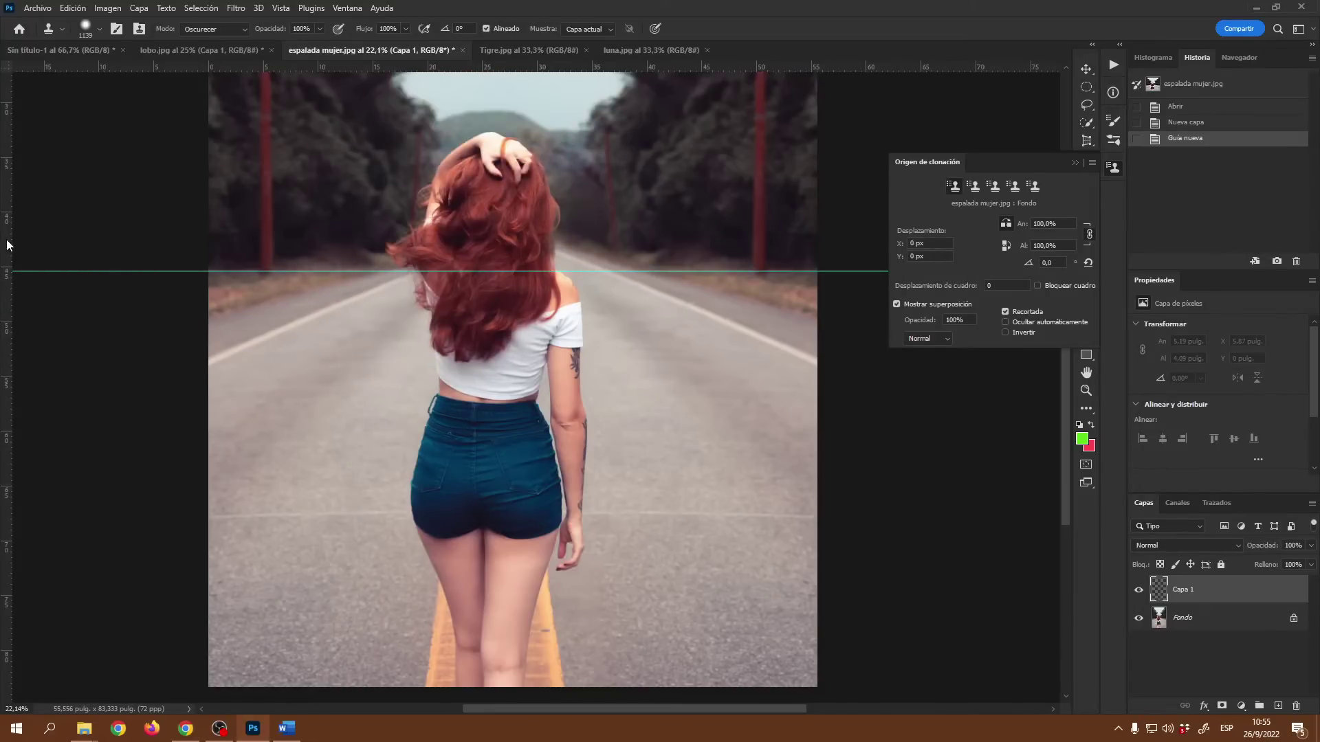
mouse_move(6, 246)
left_mouse_down()
mouse_move(152, 296)
mouse_move(440, 349)
left_mouse_up()
Clone the mirrored shoulder, arm and hand down the left side of the woman's body, using the guides for alignment
left_click(437, 350)
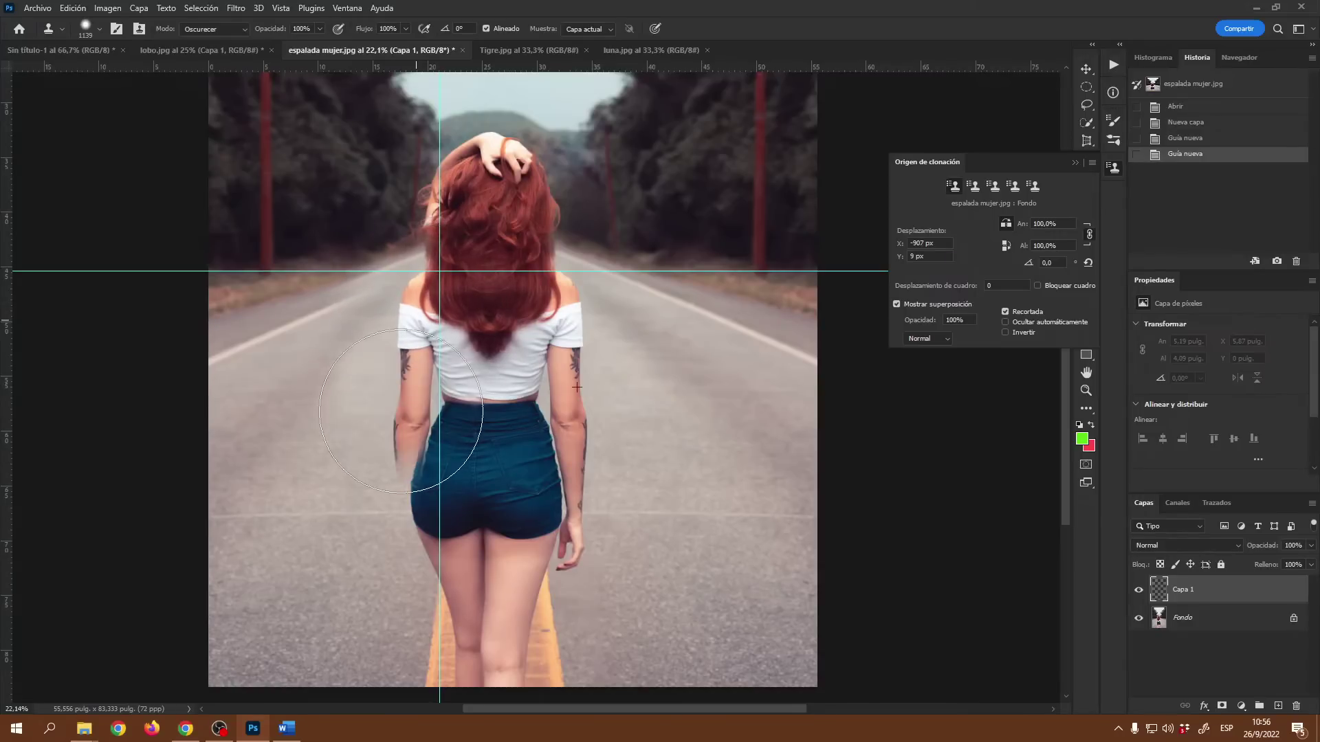
left_click_drag(381, 564, 453, 688)
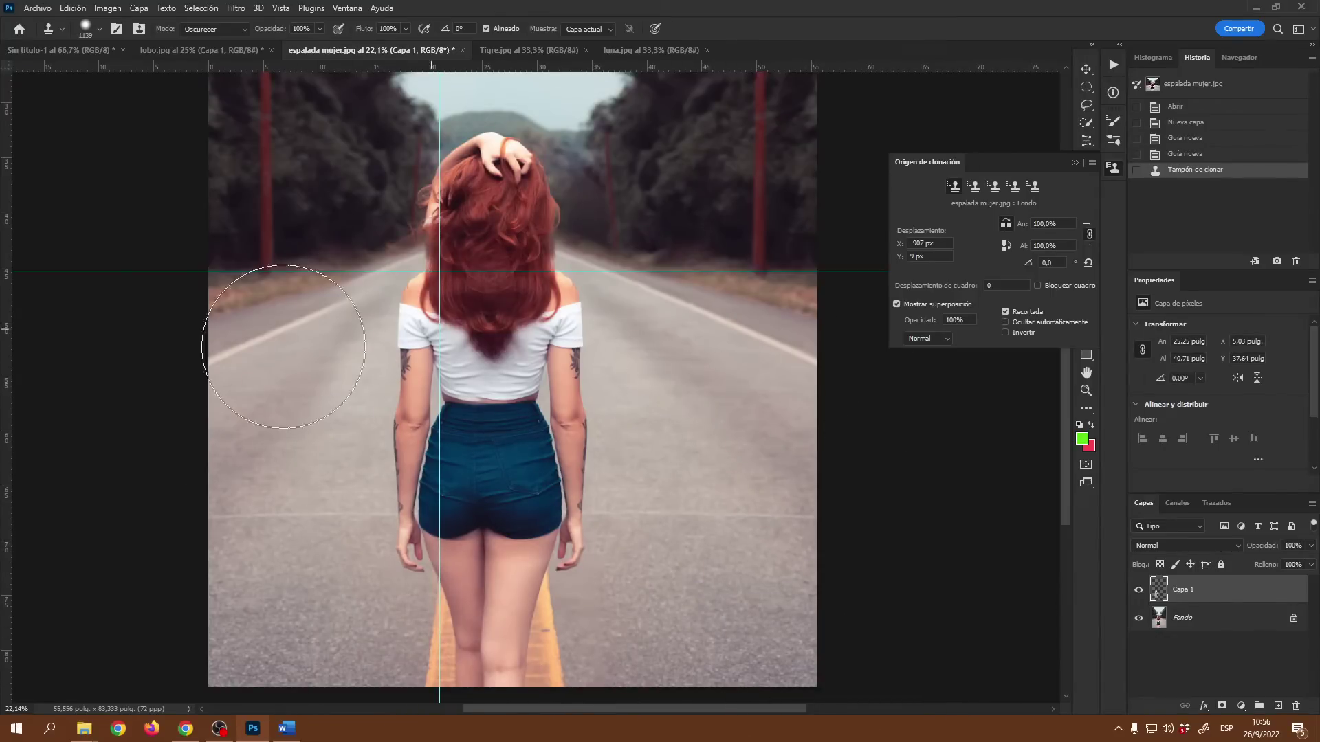
scroll(418, 397, "up", 3)
scroll(418, 397, "down", 1)
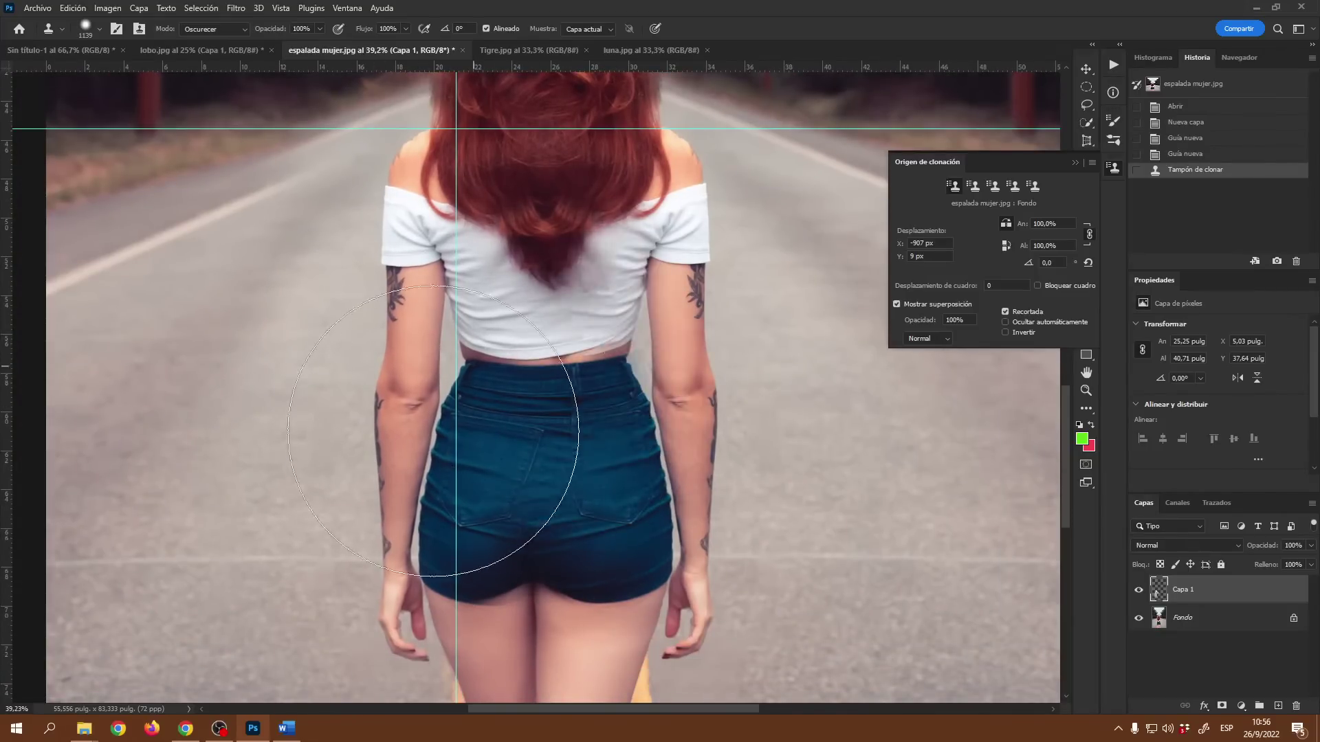
mouse_move(426, 501)
left_mouse_down()
mouse_move(600, 457)
mouse_move(588, 416)
mouse_move(546, 409)
mouse_move(490, 480)
mouse_move(542, 361)
left_mouse_up()
scroll(542, 361, "down", 5)
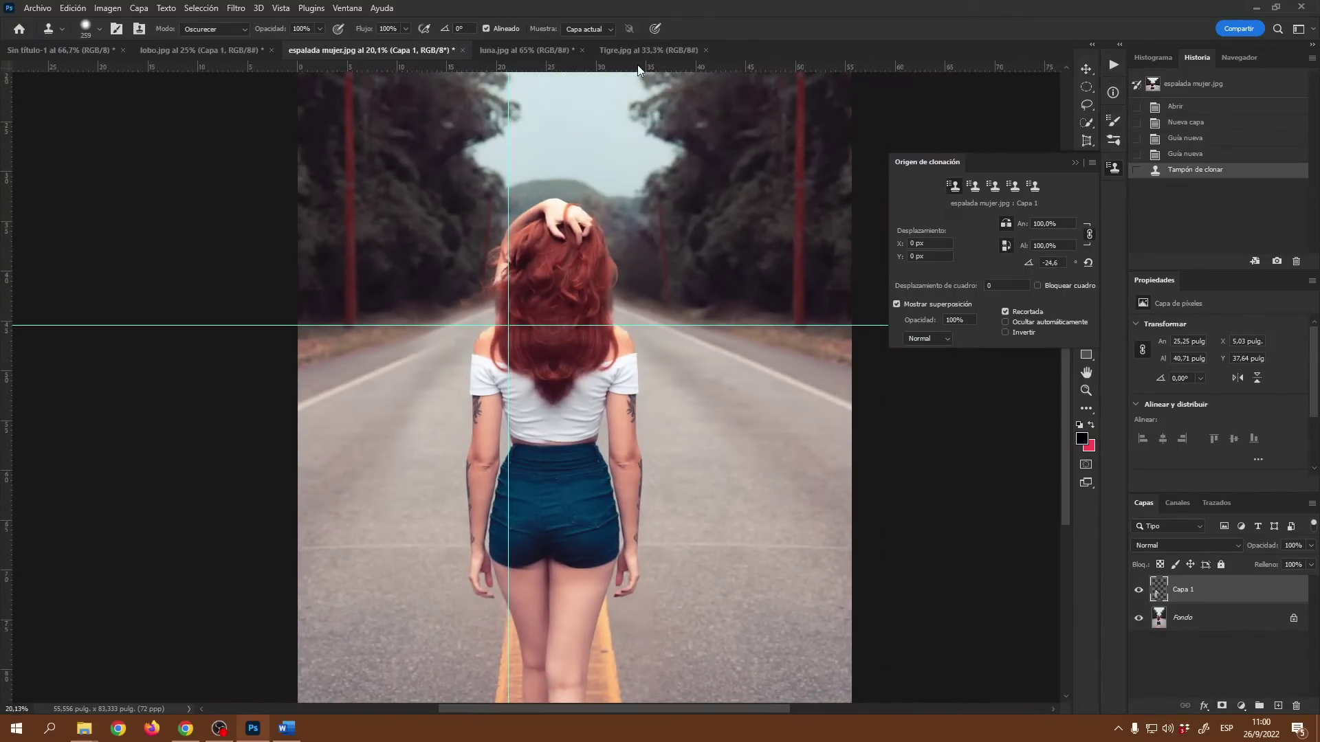
In luna.jpg, sample the lit part of the moon with a larger Clone Stamp brush and set the tool's mode to Normal
left_click(643, 52)
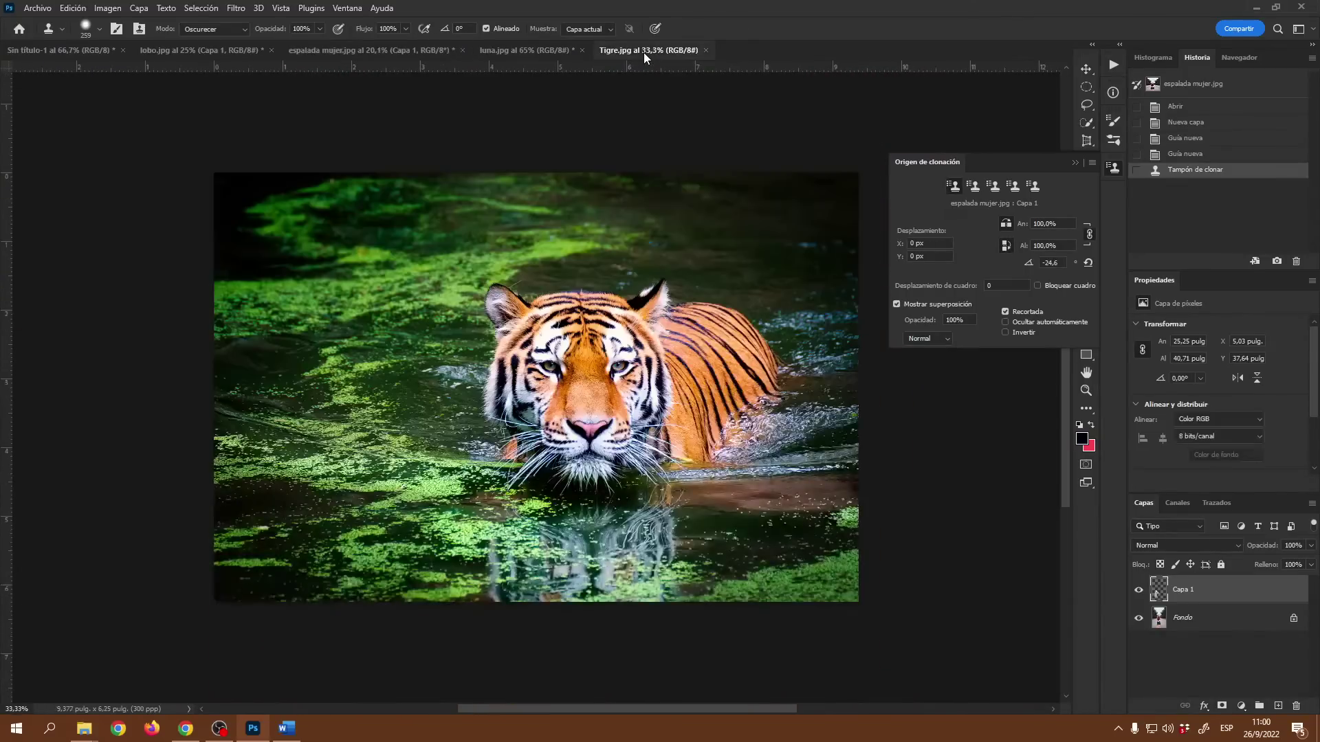
left_click(521, 50)
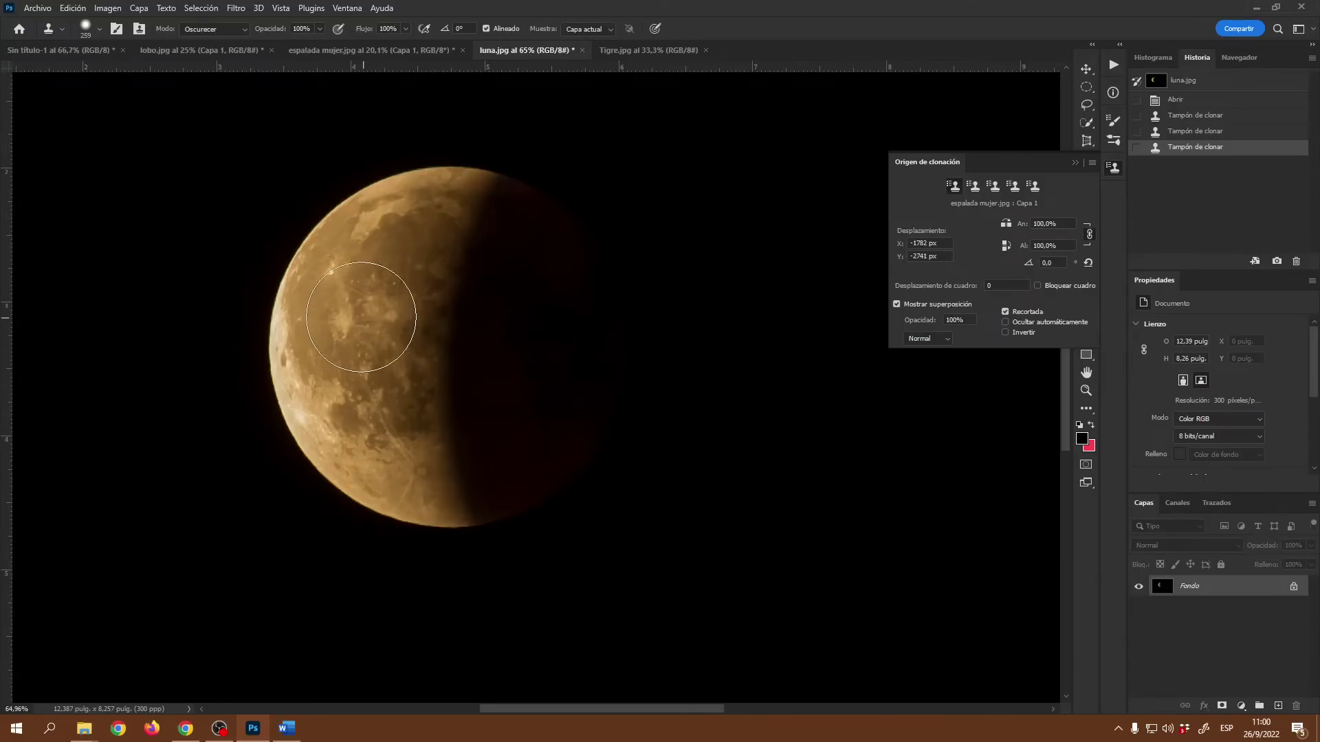
left_click_drag(356, 288, 460, 312)
left_click(323, 295, "alt")
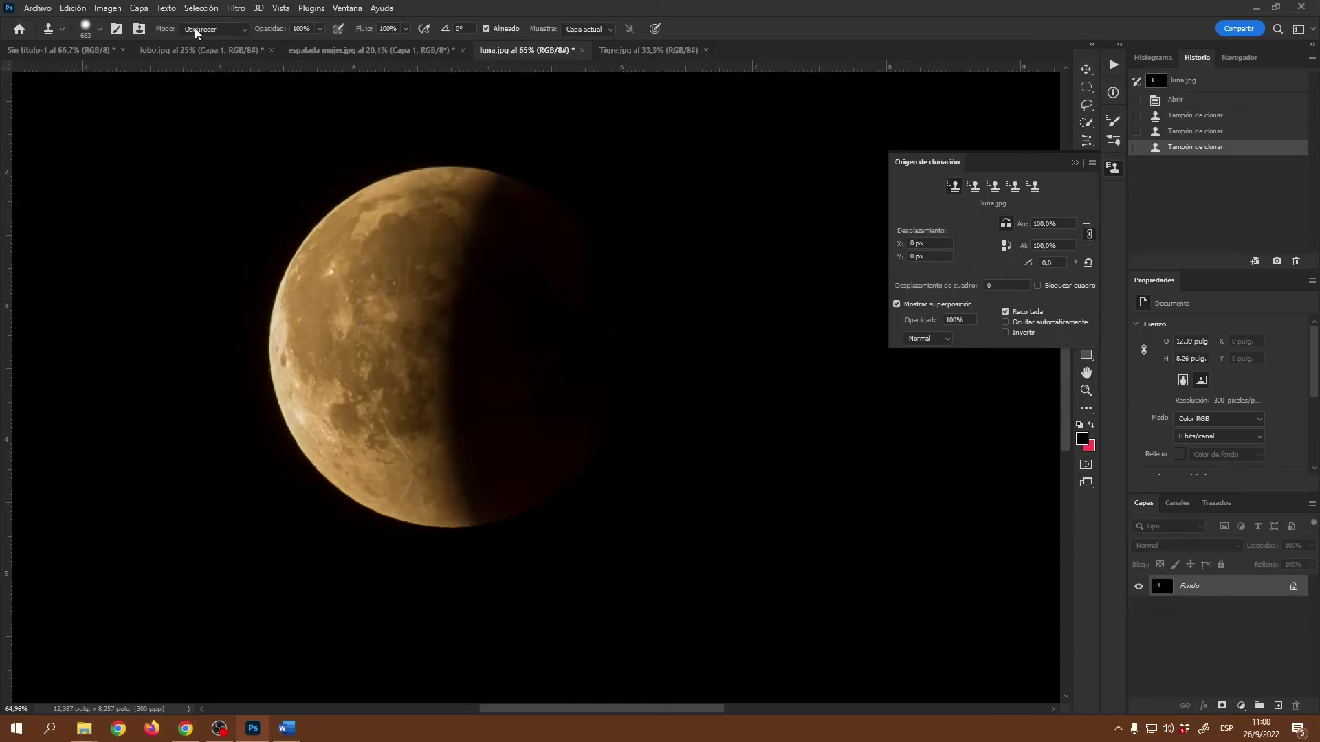
left_click(225, 27)
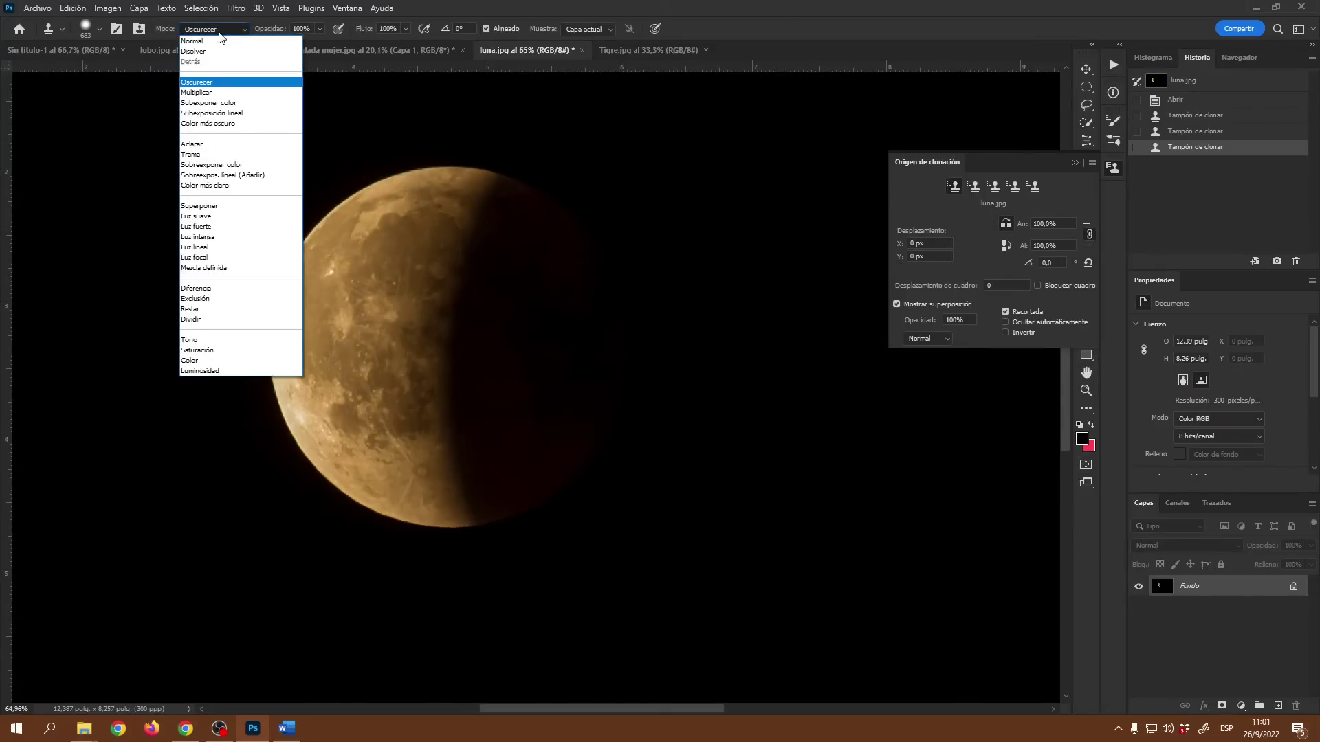
left_click(196, 42)
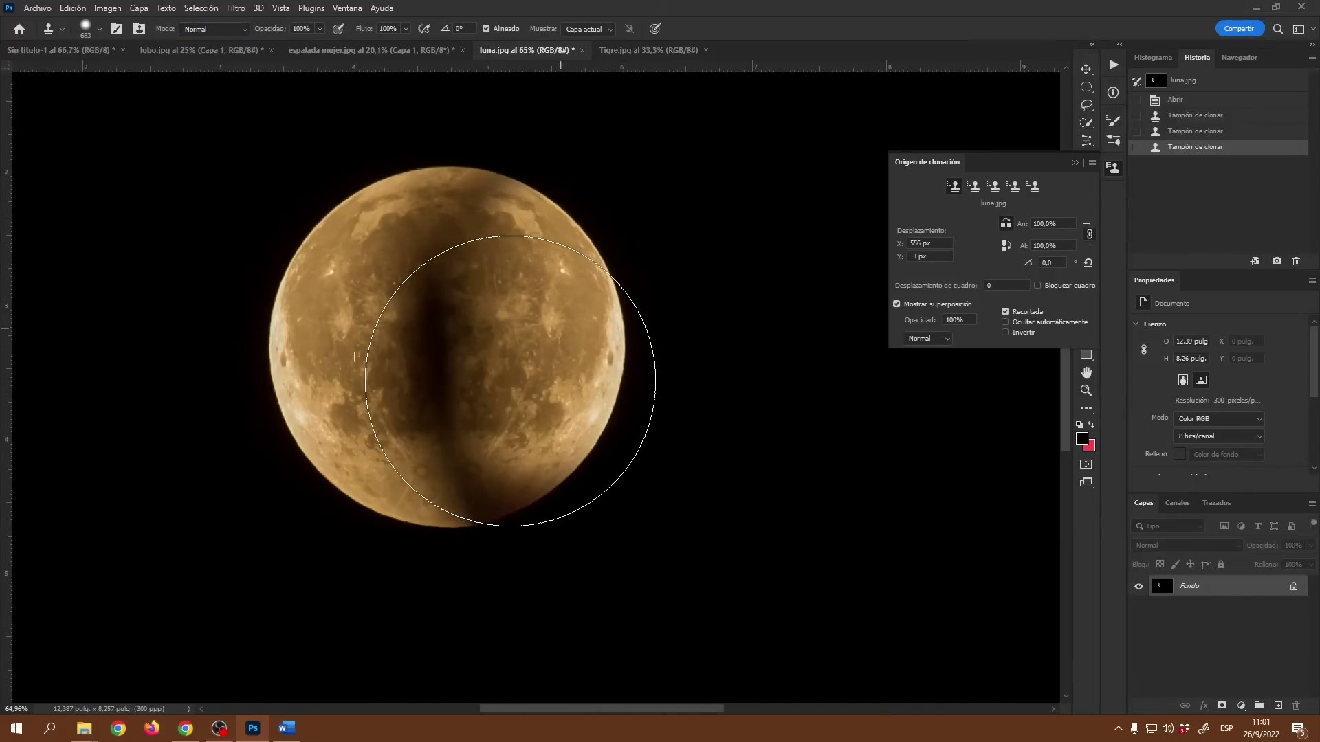
Try to clone the mirrored lit half of the moon over its shadowed half
left_click(509, 382)
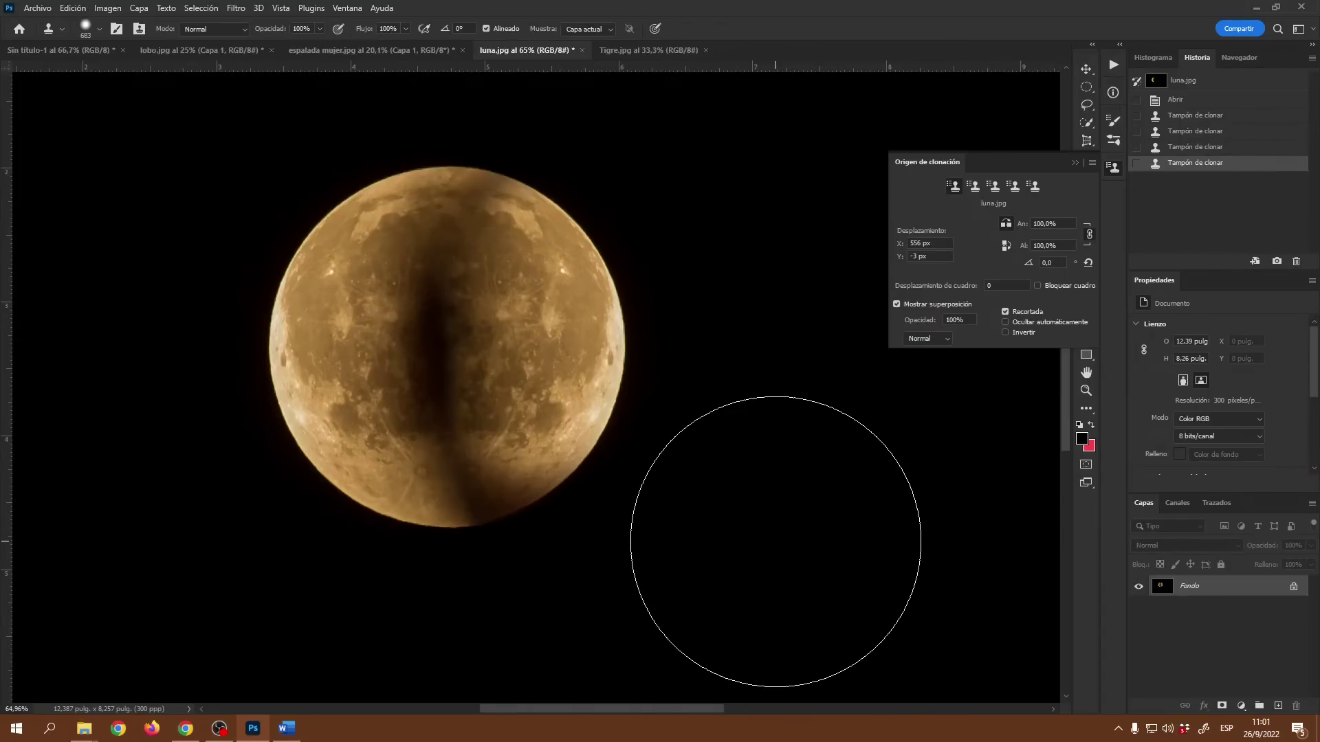
mouse_move(708, 388)
left_mouse_down()
mouse_move(369, 348)
mouse_move(431, 363)
mouse_move(581, 527)
mouse_move(695, 509)
mouse_move(654, 367)
mouse_move(736, 373)
left_mouse_up()
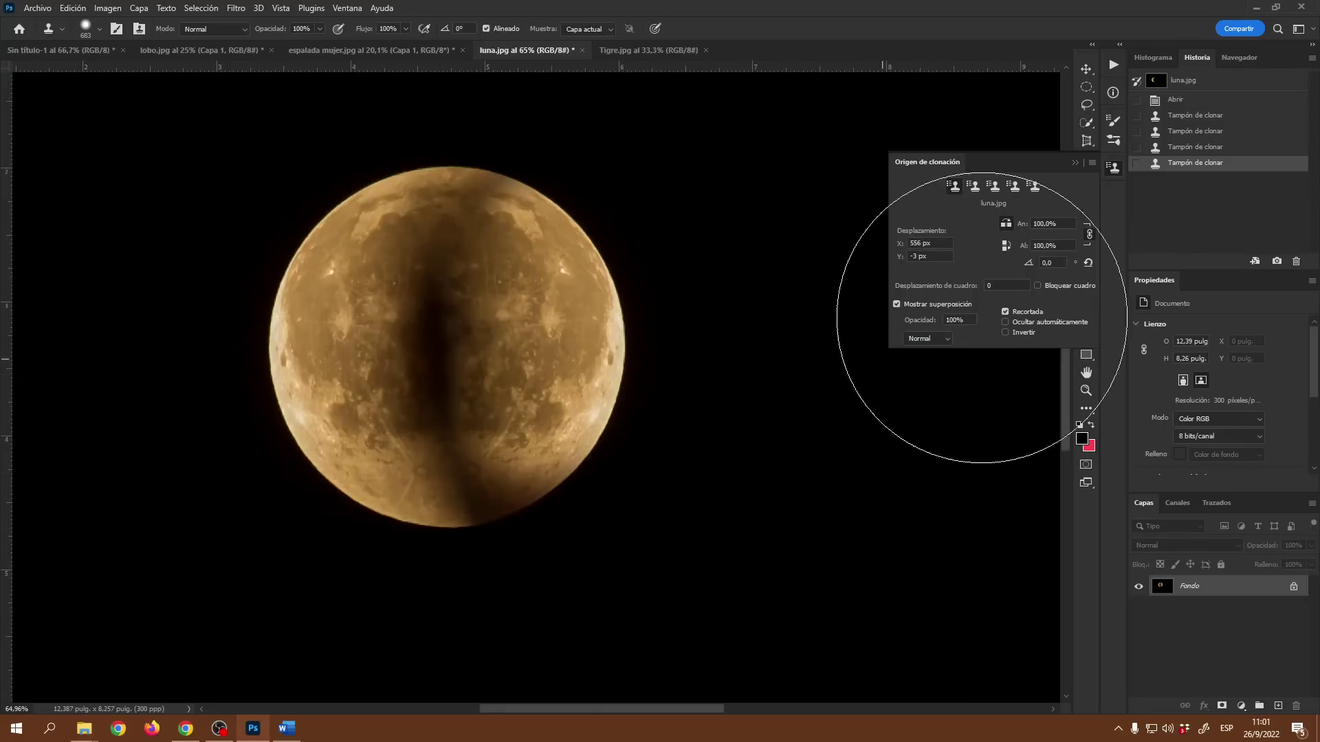
Revert luna.jpg to its opened state and resample the moon's lit surface with a smaller Clone Stamp brush
left_click(1176, 101)
mouse_move(402, 296)
left_mouse_down()
mouse_move(307, 307)
mouse_move(319, 282)
left_mouse_up()
left_click(336, 296, "alt")
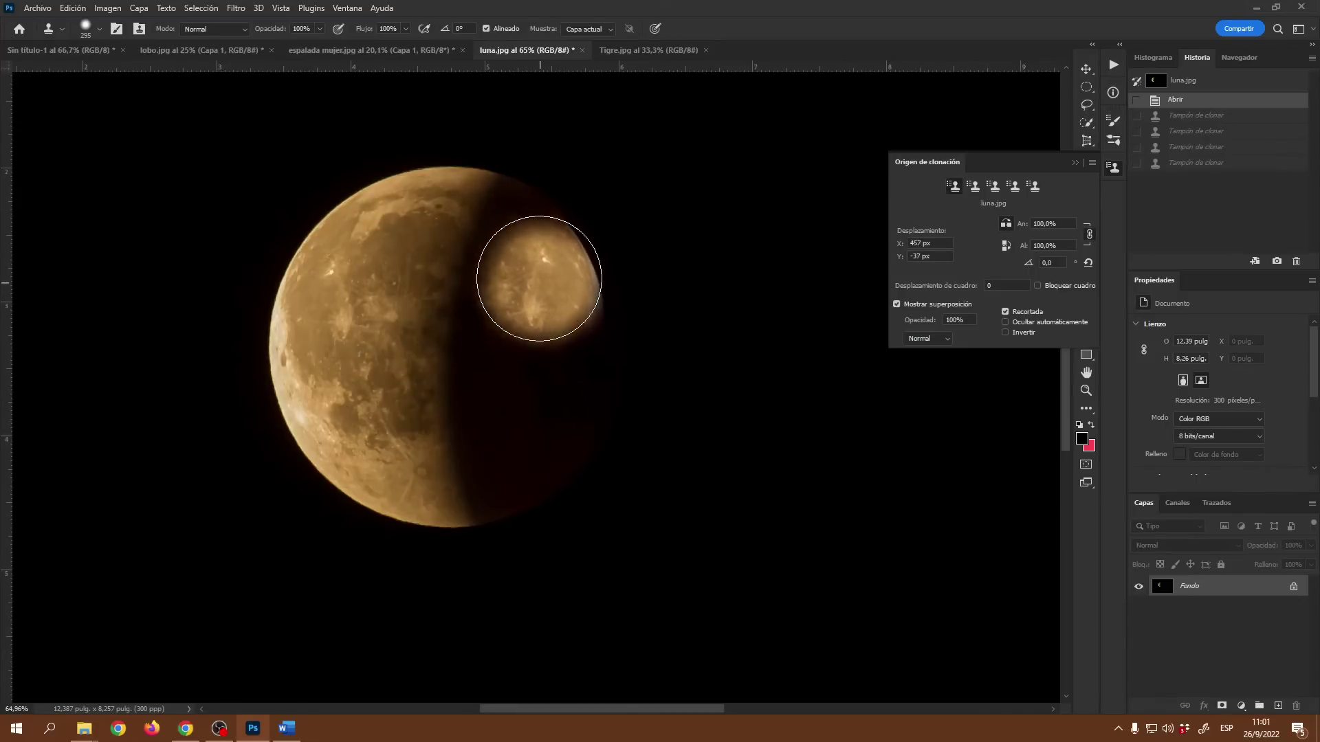
Rotate the clone source to about -45.1° and clone the lit lunar surface down the shadowed outer edge of the moon
left_click_drag(1028, 268, 879, 278)
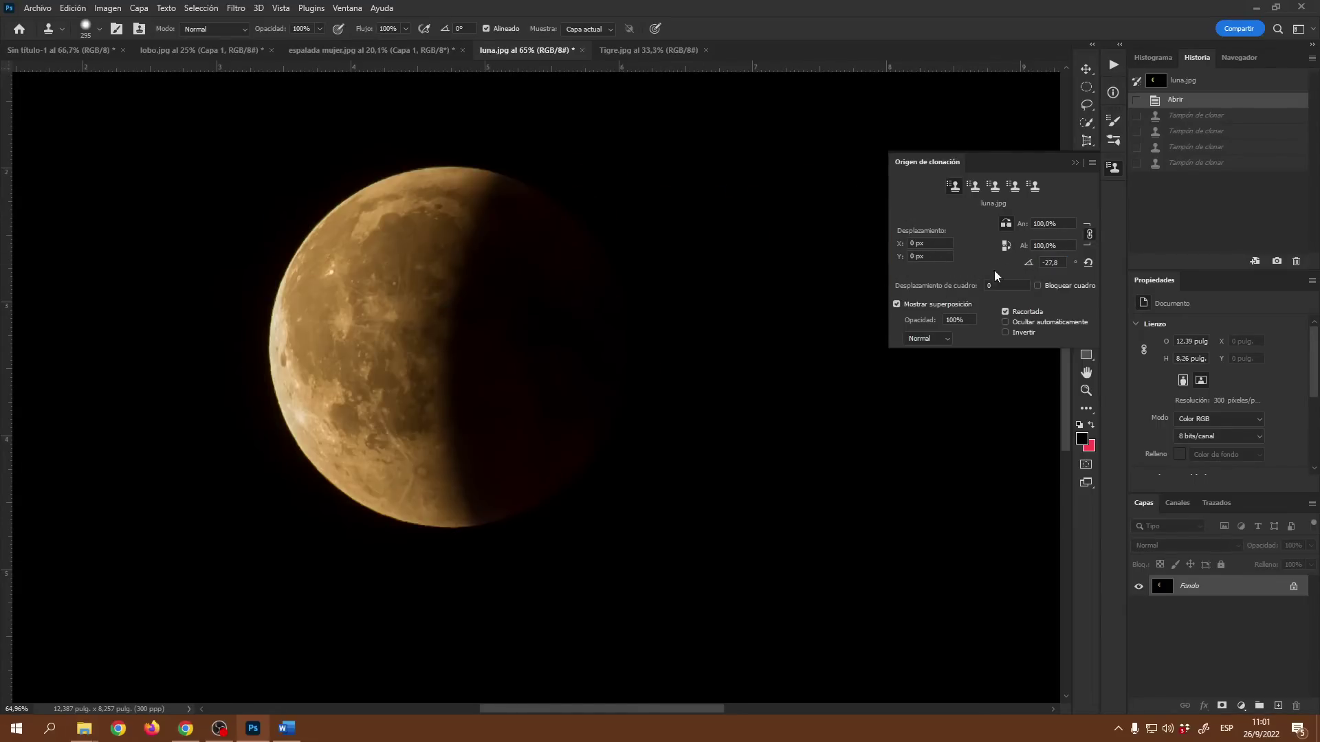
left_click_drag(921, 268, 909, 271)
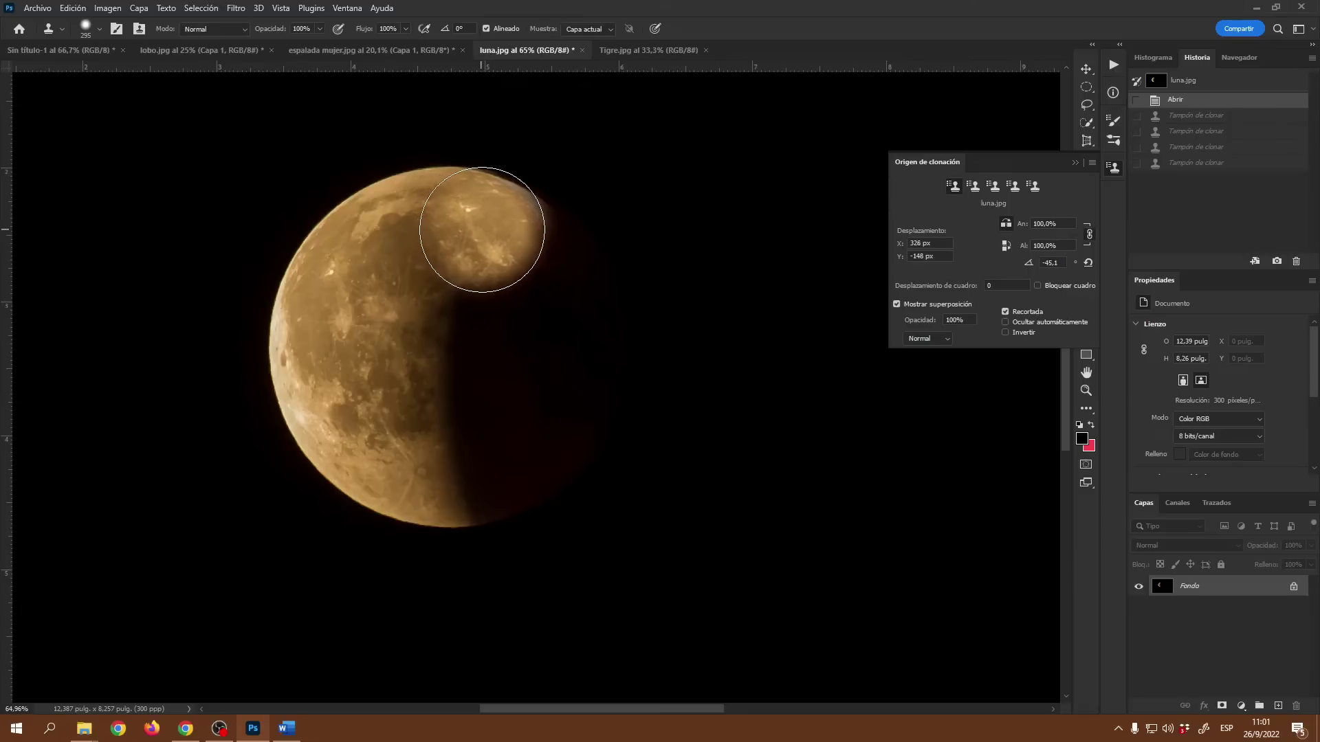
mouse_move(484, 229)
left_mouse_down()
mouse_move(533, 269)
mouse_move(546, 321)
mouse_move(544, 424)
mouse_move(530, 445)
mouse_move(472, 466)
mouse_move(513, 443)
mouse_move(486, 480)
left_mouse_up()
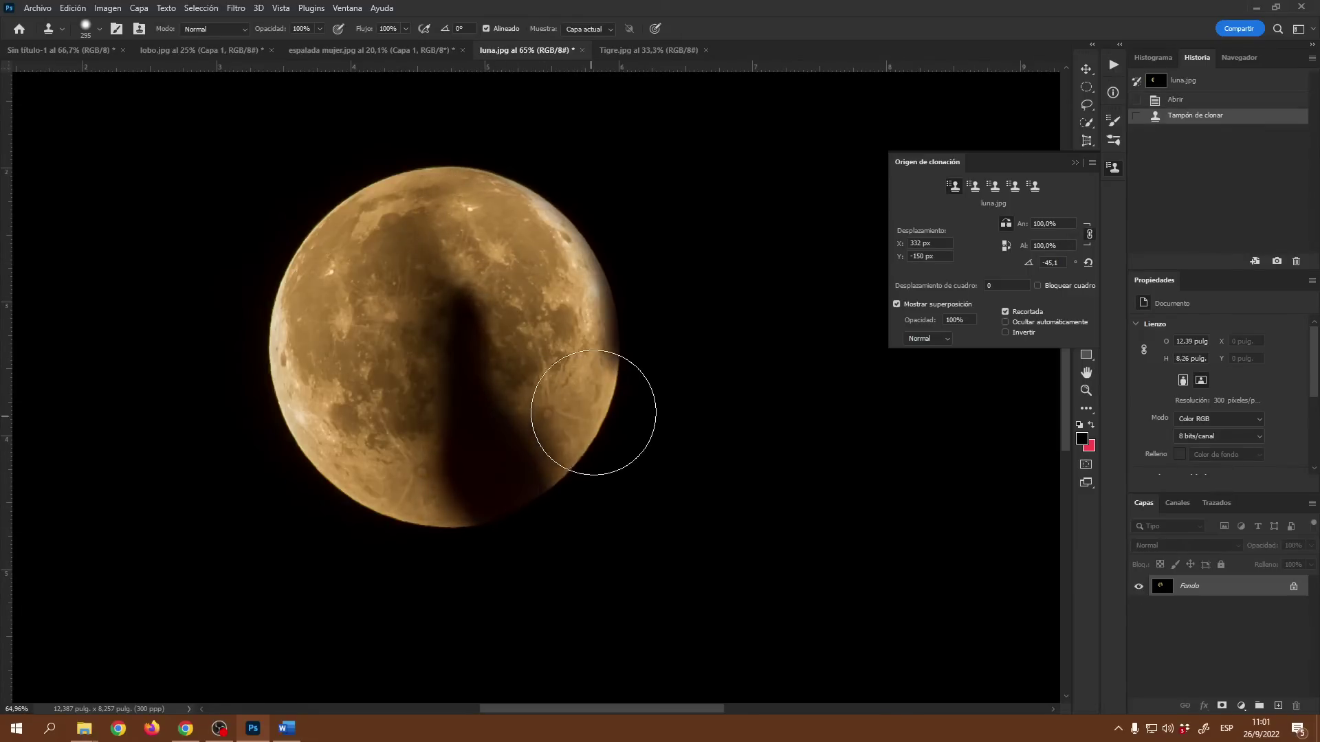
Resample the cloned lower-right surface, rotate the clone source to about -100.1° and clone it over the moon's dark bottom edge
left_click(591, 390, "alt")
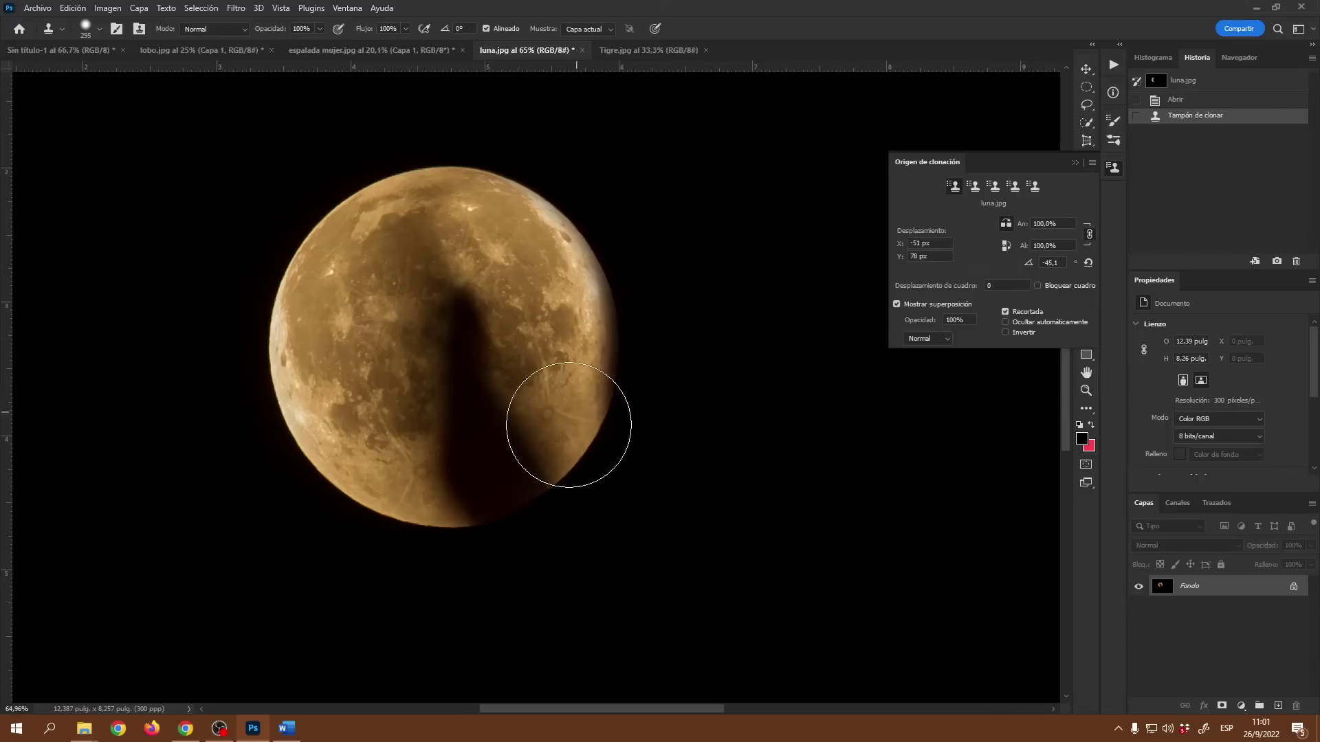
left_click_drag(1036, 265, 1029, 258)
left_click_drag(895, 272, 885, 272)
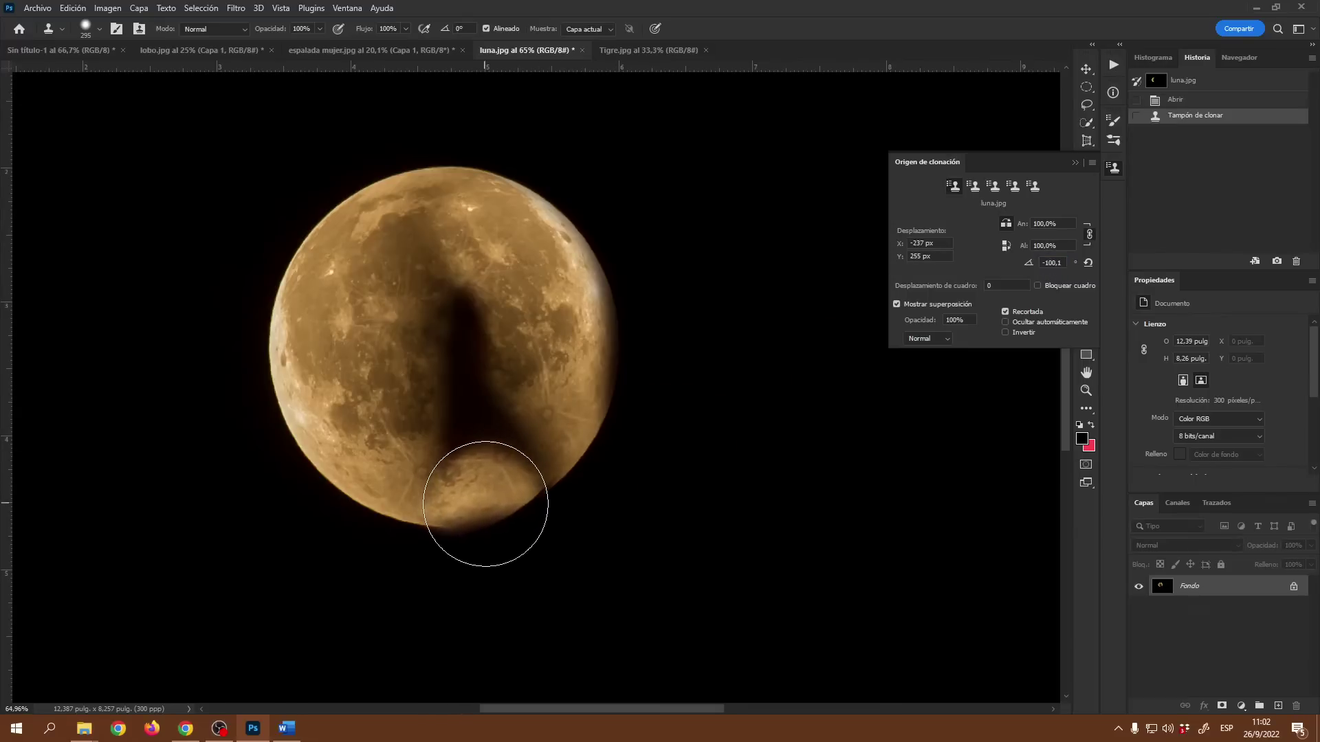
left_click_drag(509, 487, 471, 480)
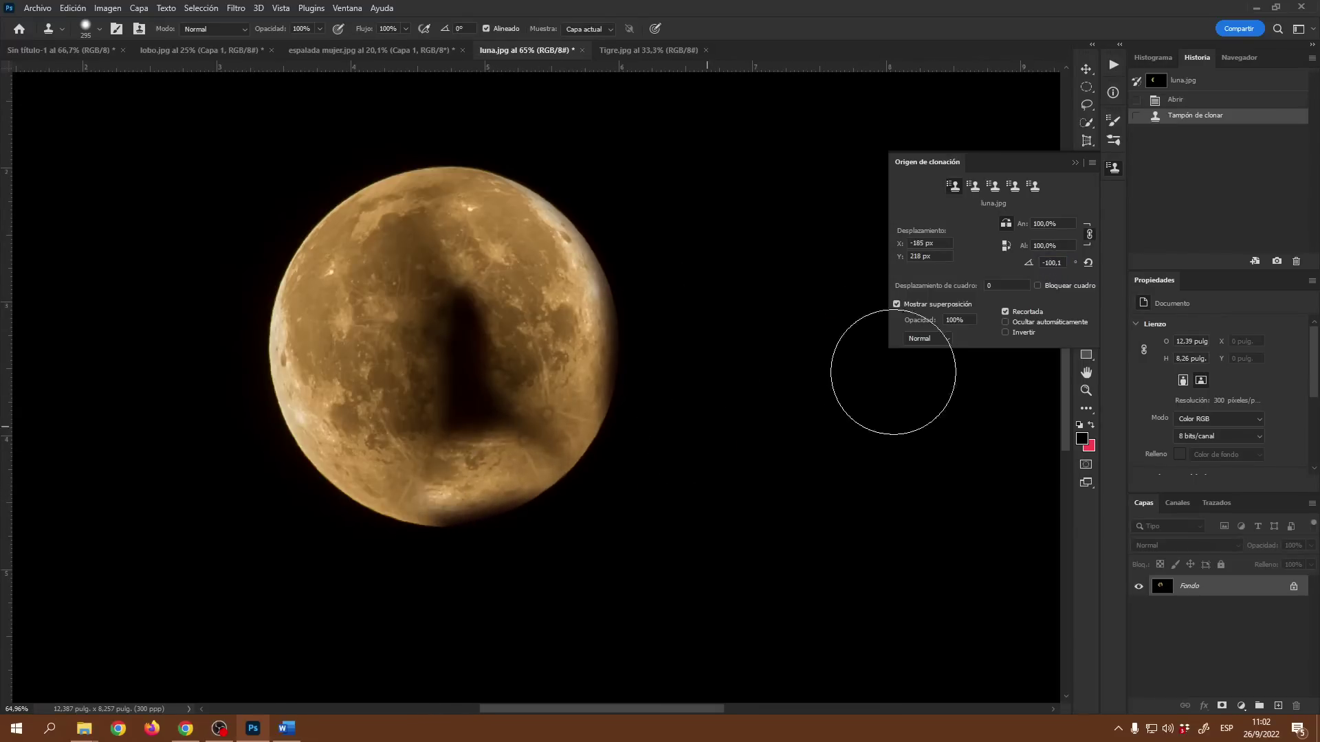
Sample the moon's lower-right area again, set the clone source angle to about -59.9° and stamp over the bottom edge
left_click(548, 451, "alt")
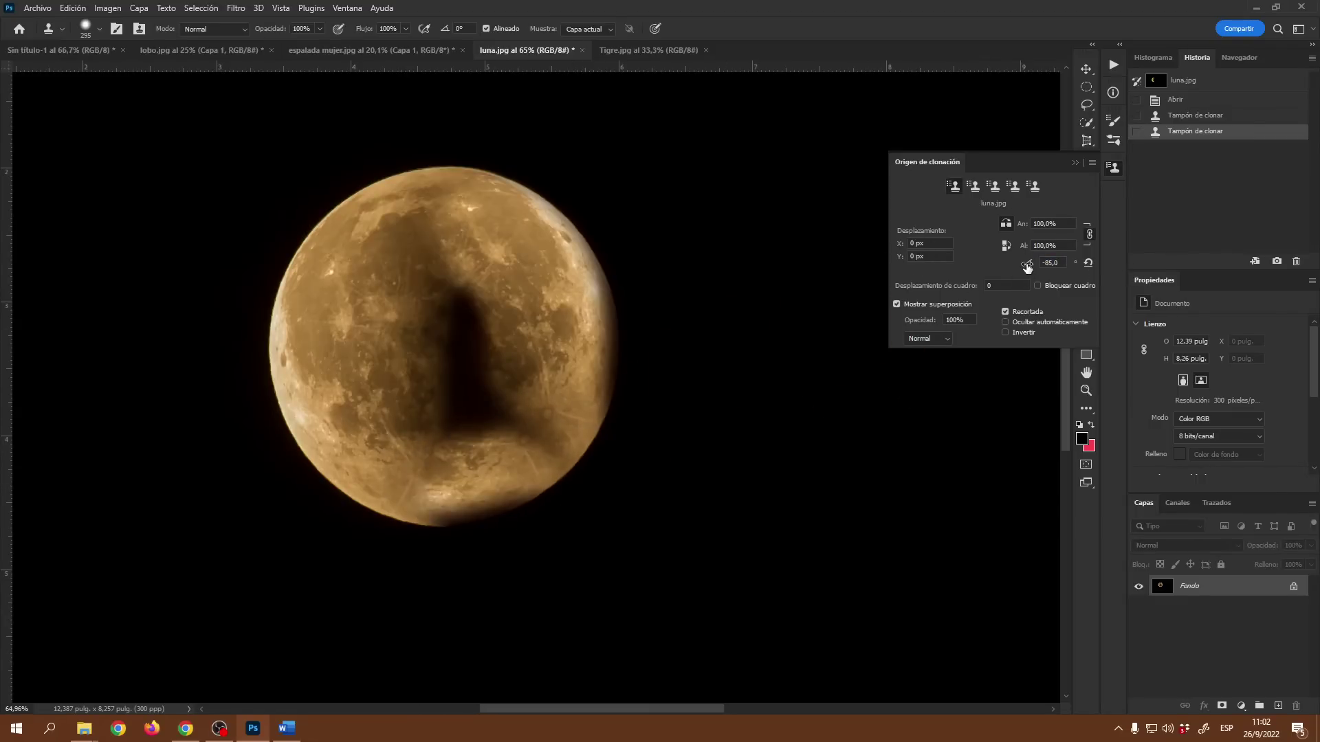
left_click_drag(1187, 281, 1193, 282)
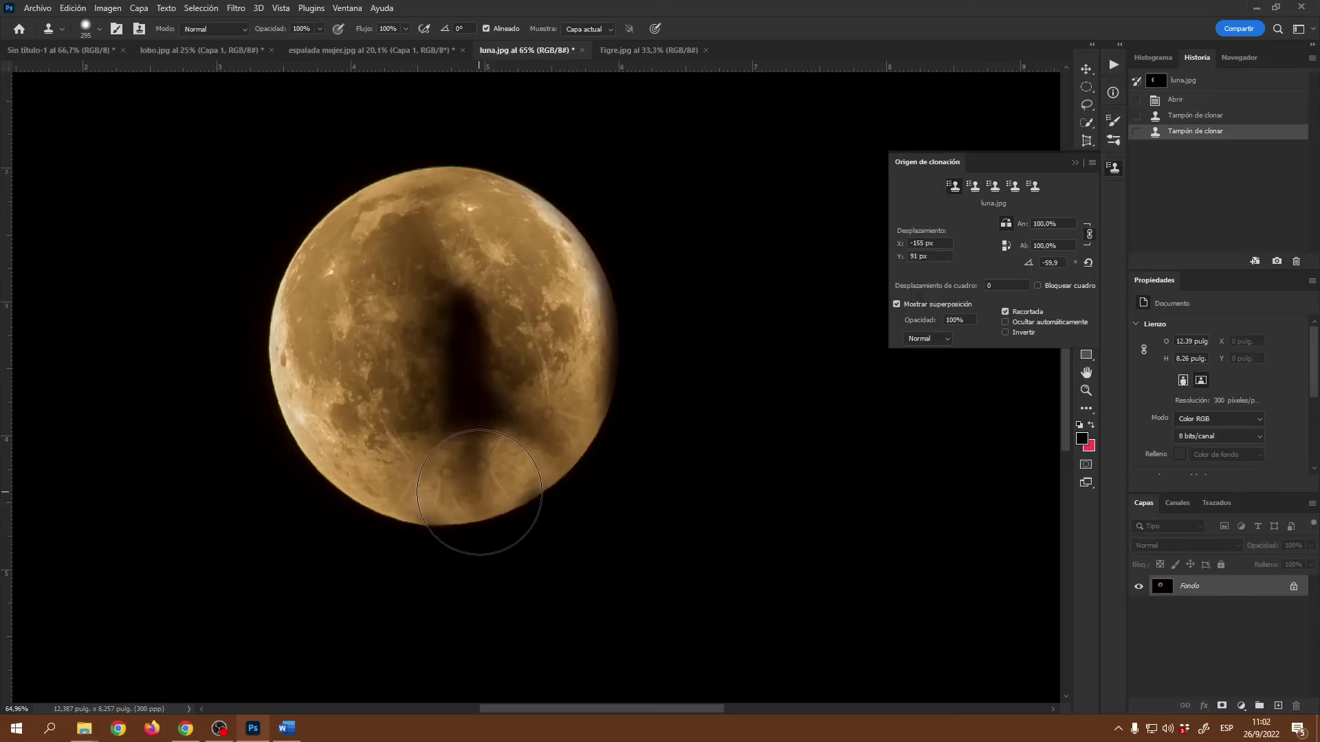
left_click(479, 493)
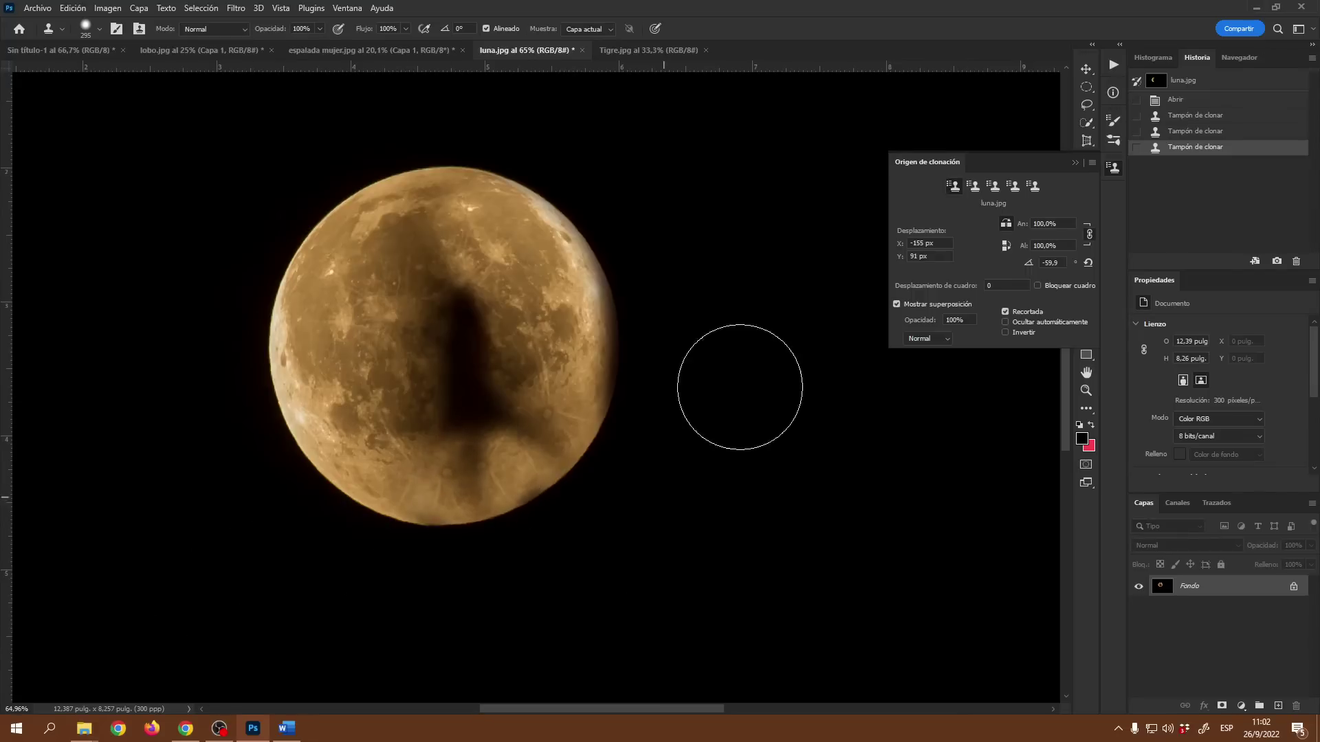
Outline the four repeated craters near the moon's lower edge and the bright spot left of centre with the Patch tool, fill them and deselect
scroll(505, 378, "up", 4)
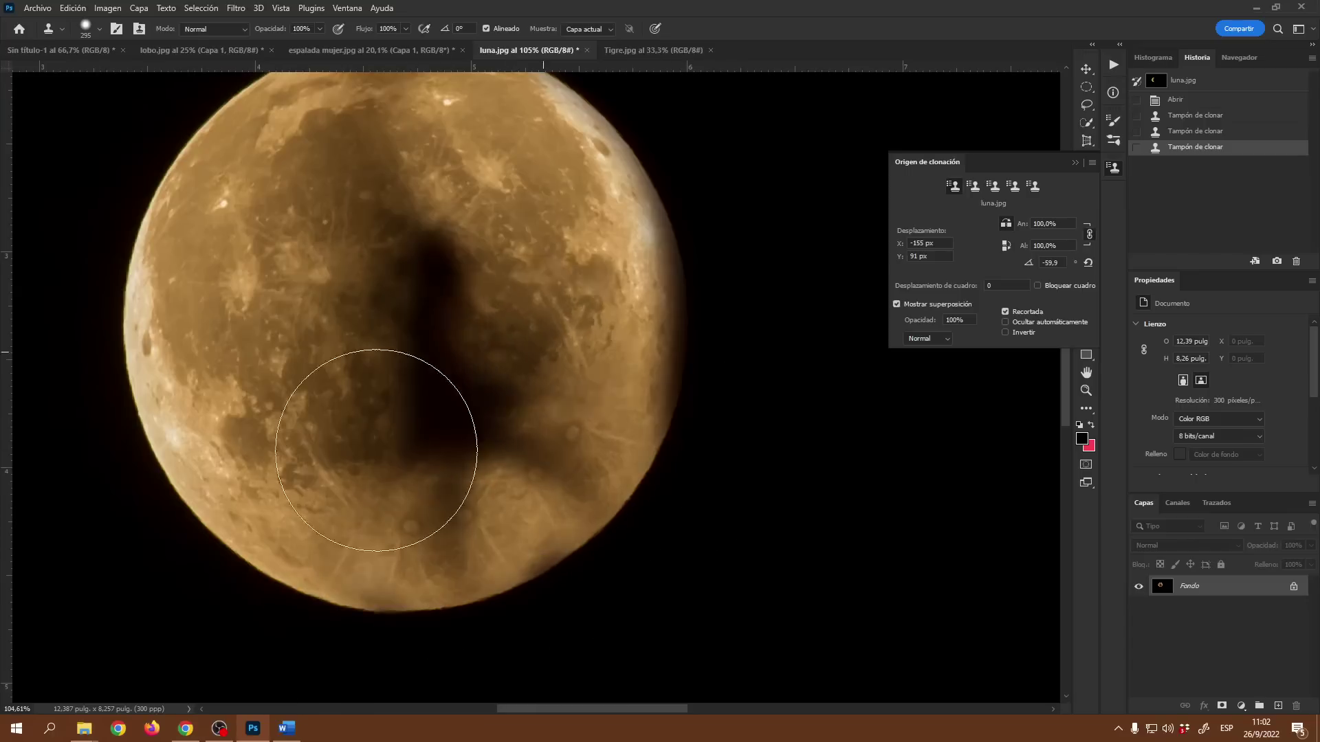
left_click_drag(443, 425, 345, 458)
left_click_drag(481, 525, 473, 527)
left_click(1114, 168)
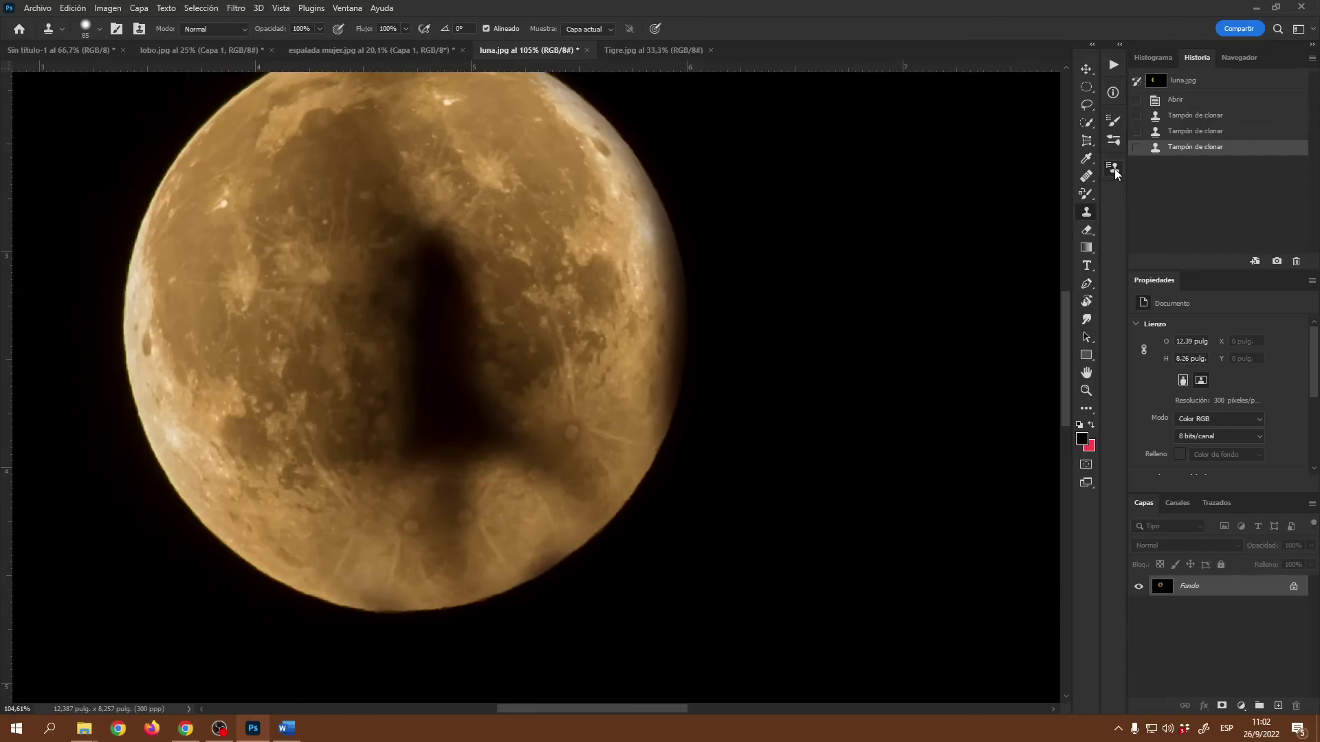
left_click(1092, 179)
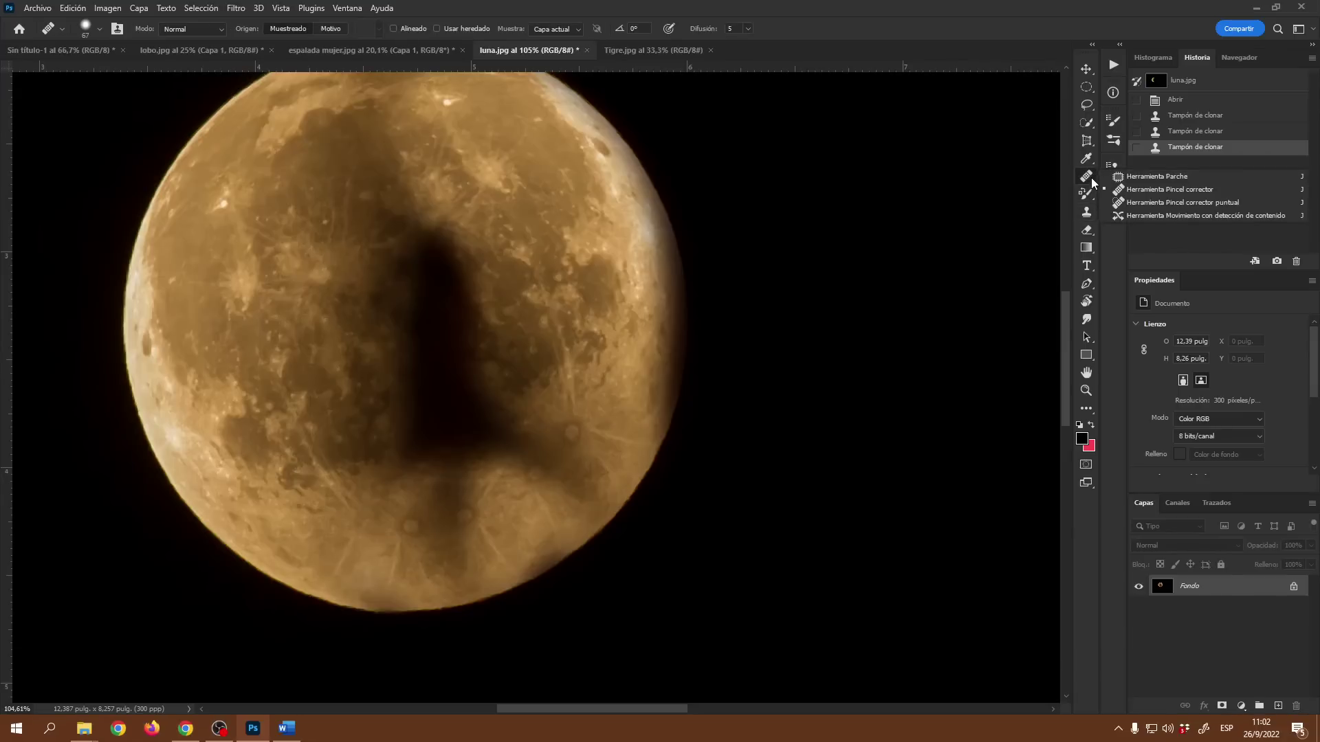
left_click(1141, 175)
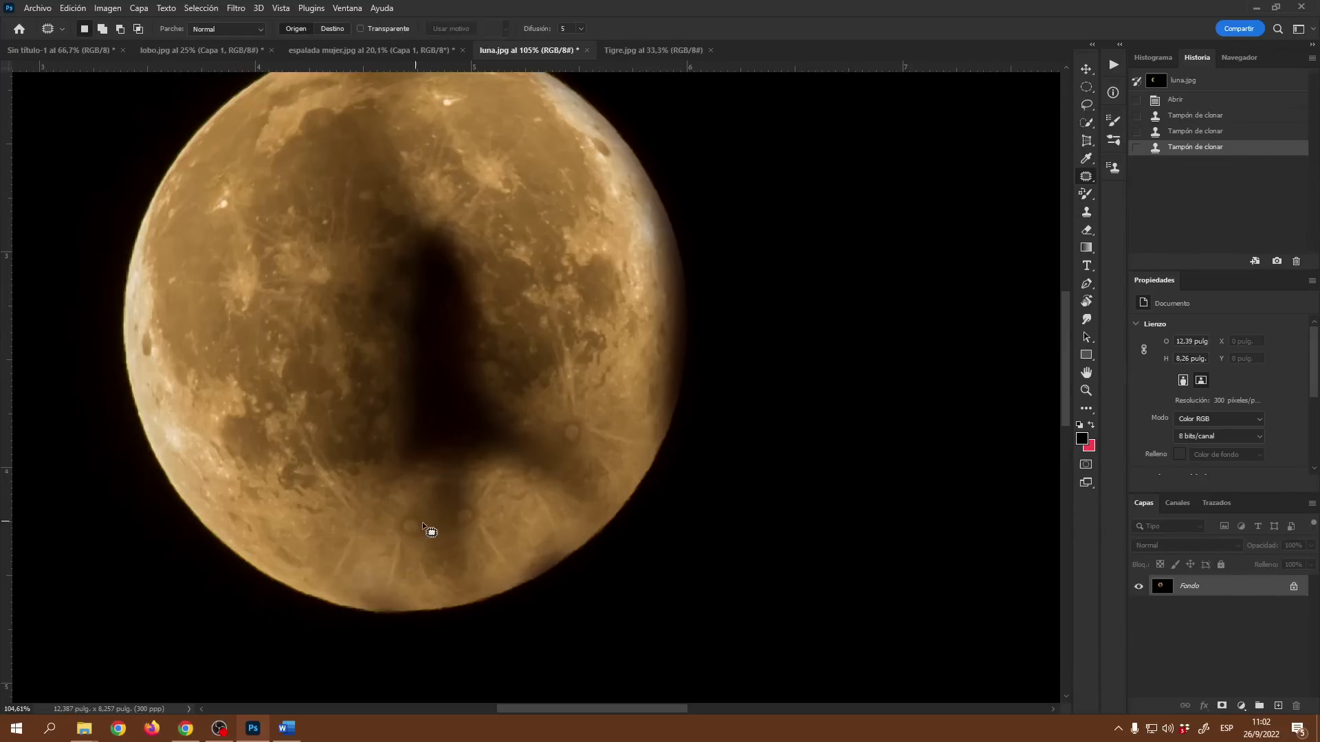
mouse_move(424, 515)
left_mouse_down()
mouse_move(428, 531)
mouse_move(388, 548)
mouse_move(425, 517)
left_mouse_up()
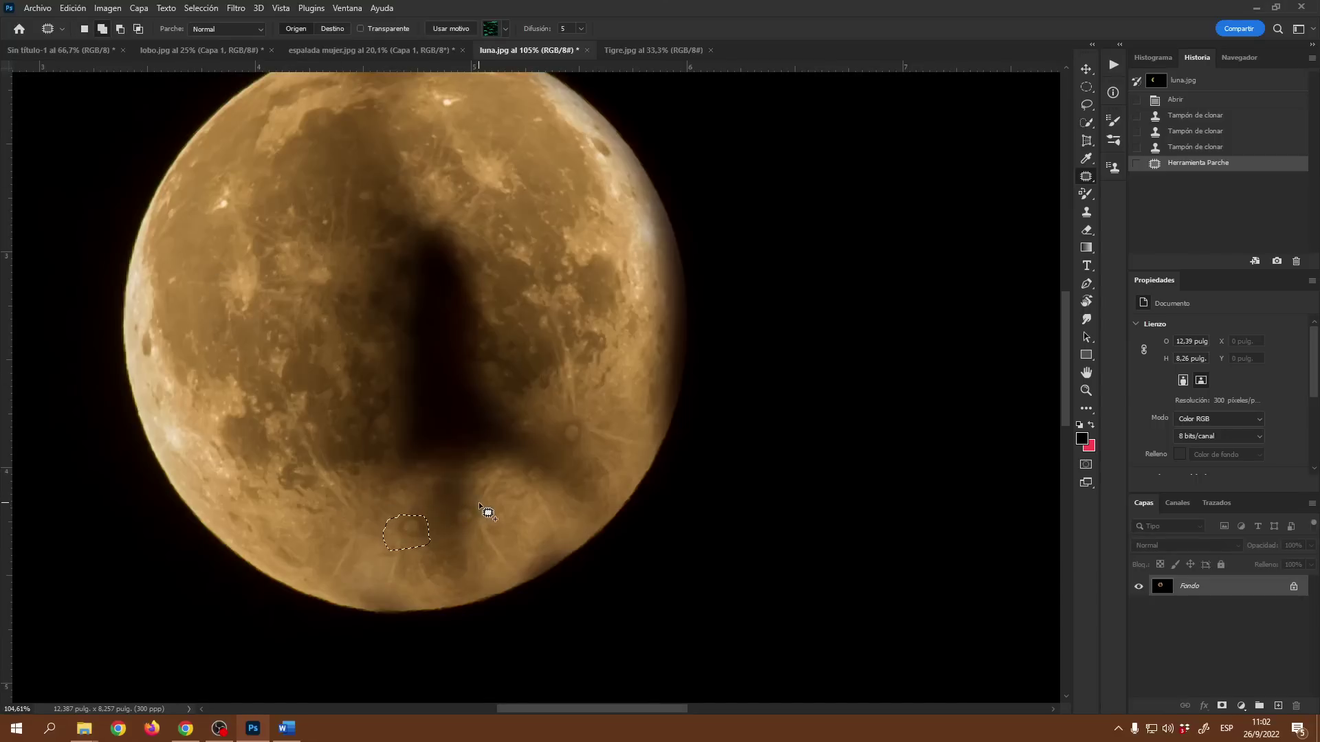
mouse_move(474, 510)
left_mouse_down()
mouse_move(563, 504)
mouse_move(524, 490)
mouse_move(607, 455)
mouse_move(567, 451)
mouse_move(551, 421)
left_mouse_up()
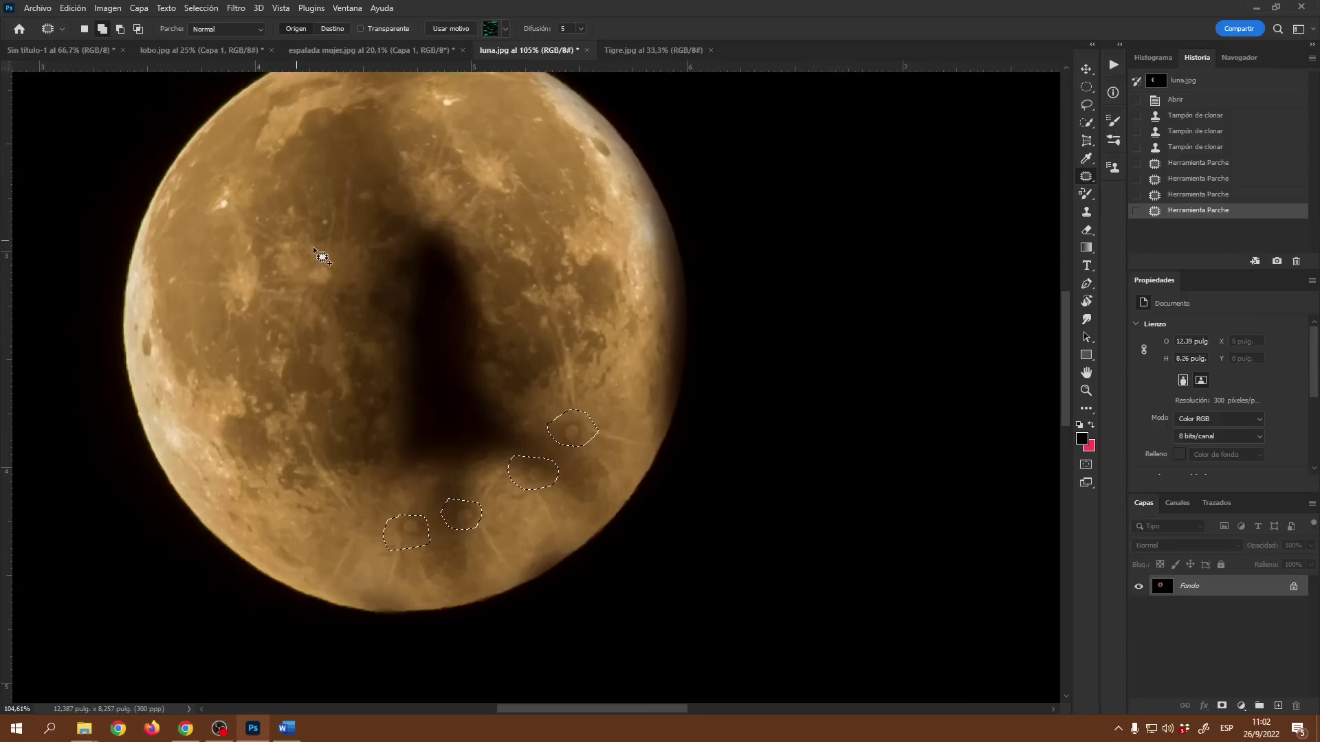
left_click_drag(347, 303, 311, 267)
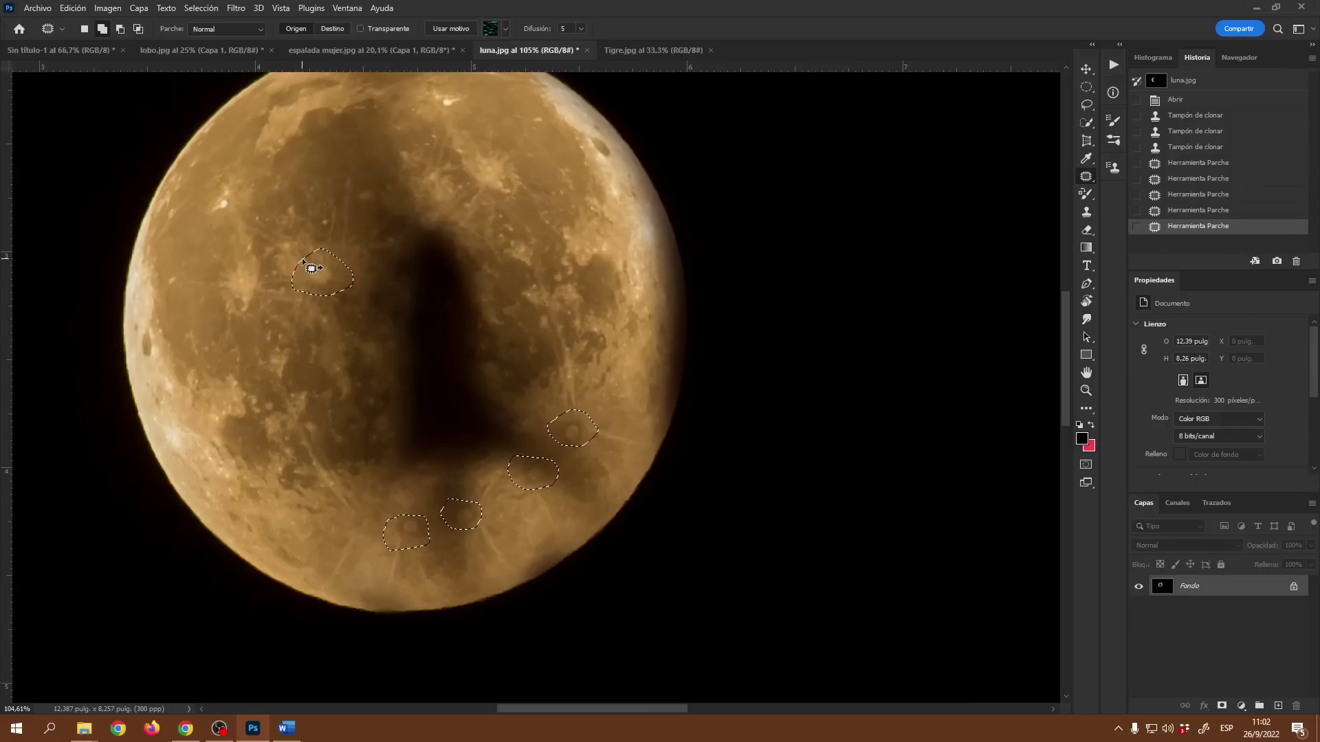
key("shift+F5")
key("Return")
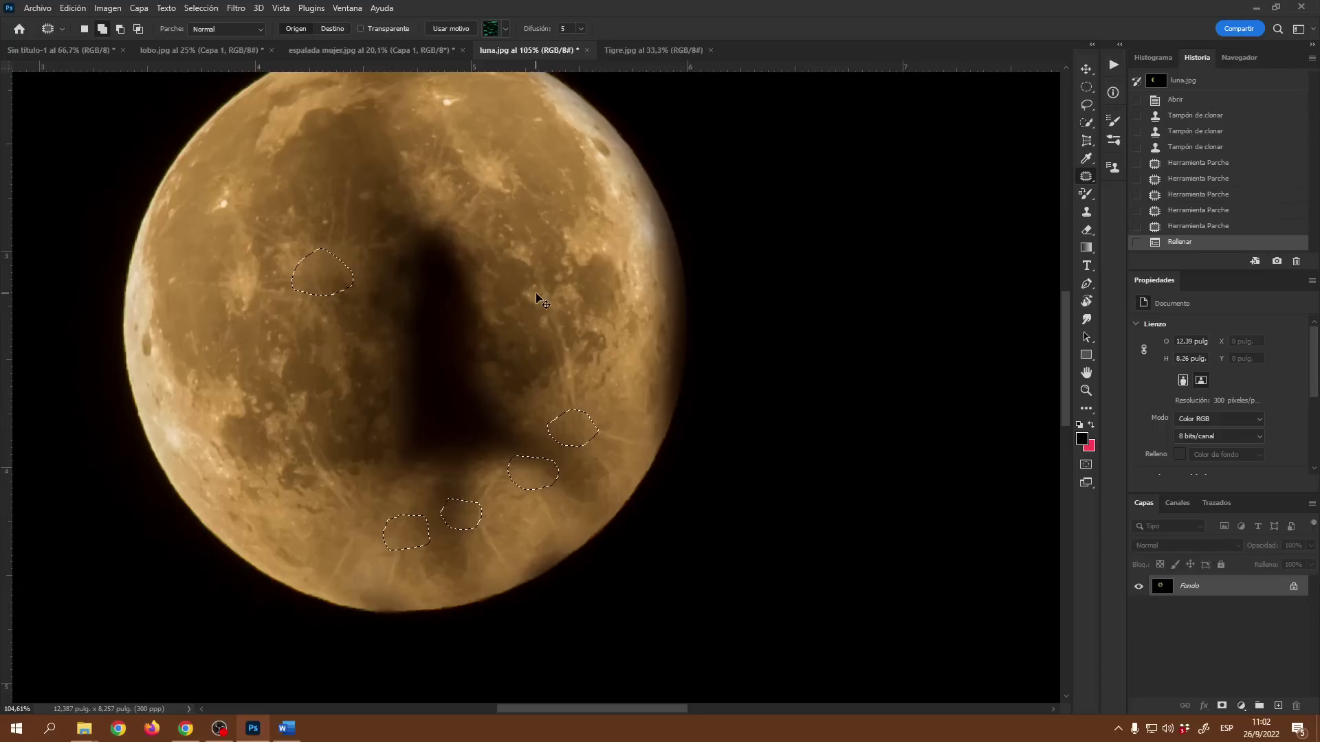
key("ctrl+d")
Outline the whole dark shadow in the middle of the moon with the Patch tool, fill it and deselect
mouse_move(447, 216)
left_mouse_down()
mouse_move(495, 251)
mouse_move(541, 368)
mouse_move(596, 409)
mouse_move(608, 459)
left_mouse_up()
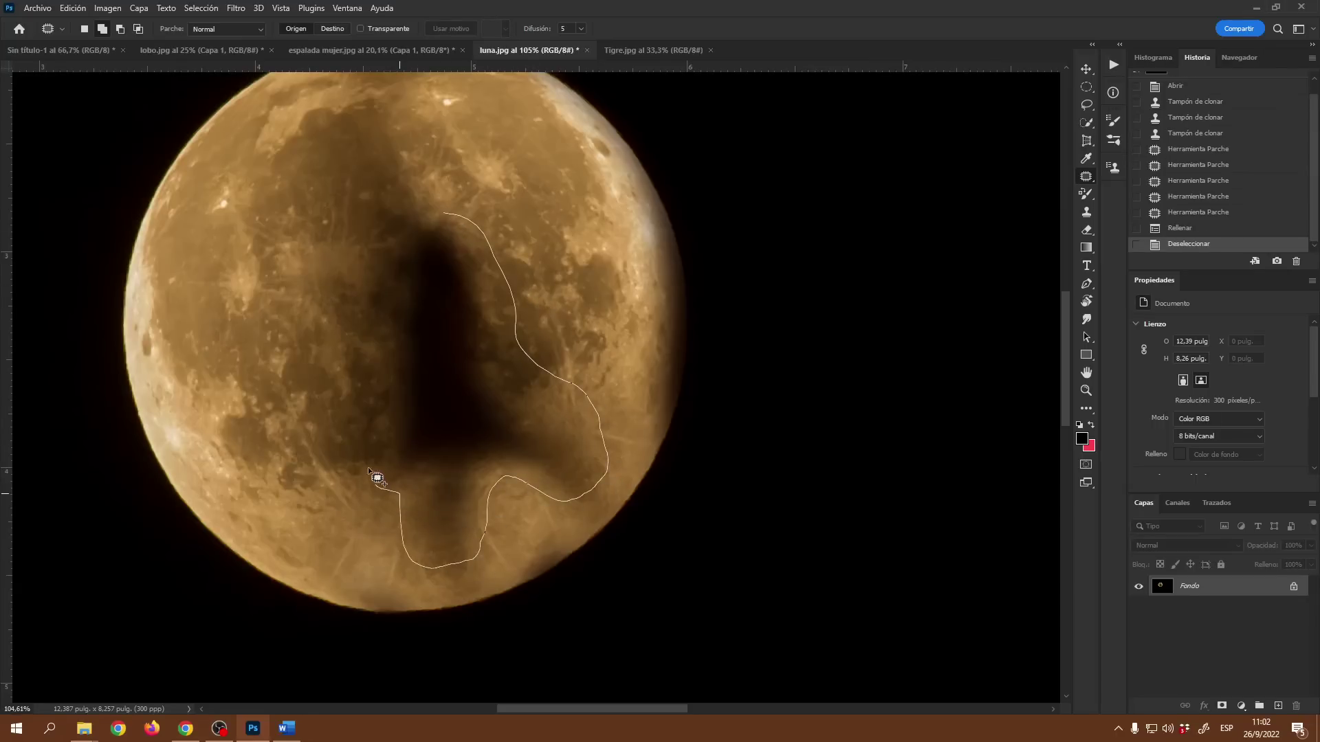
left_click_drag(335, 340, 403, 199)
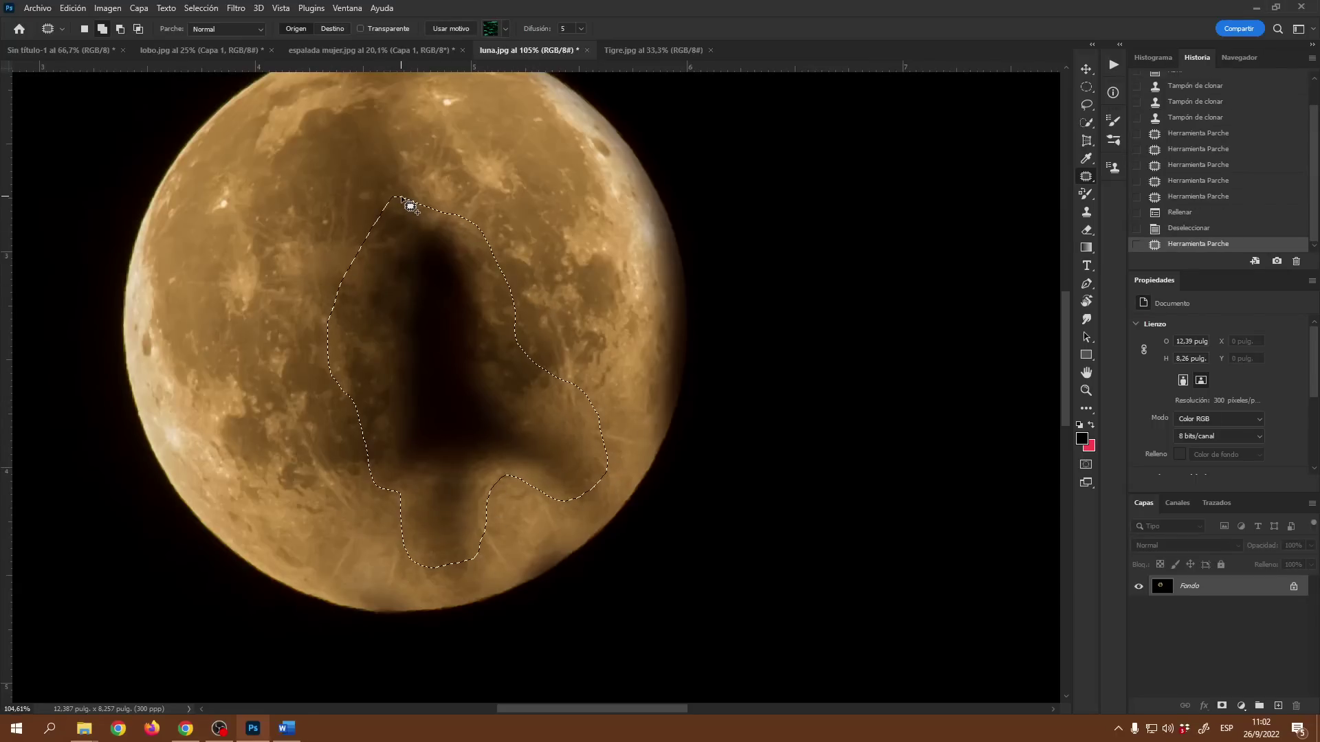
key("shift+F5")
key("Return")
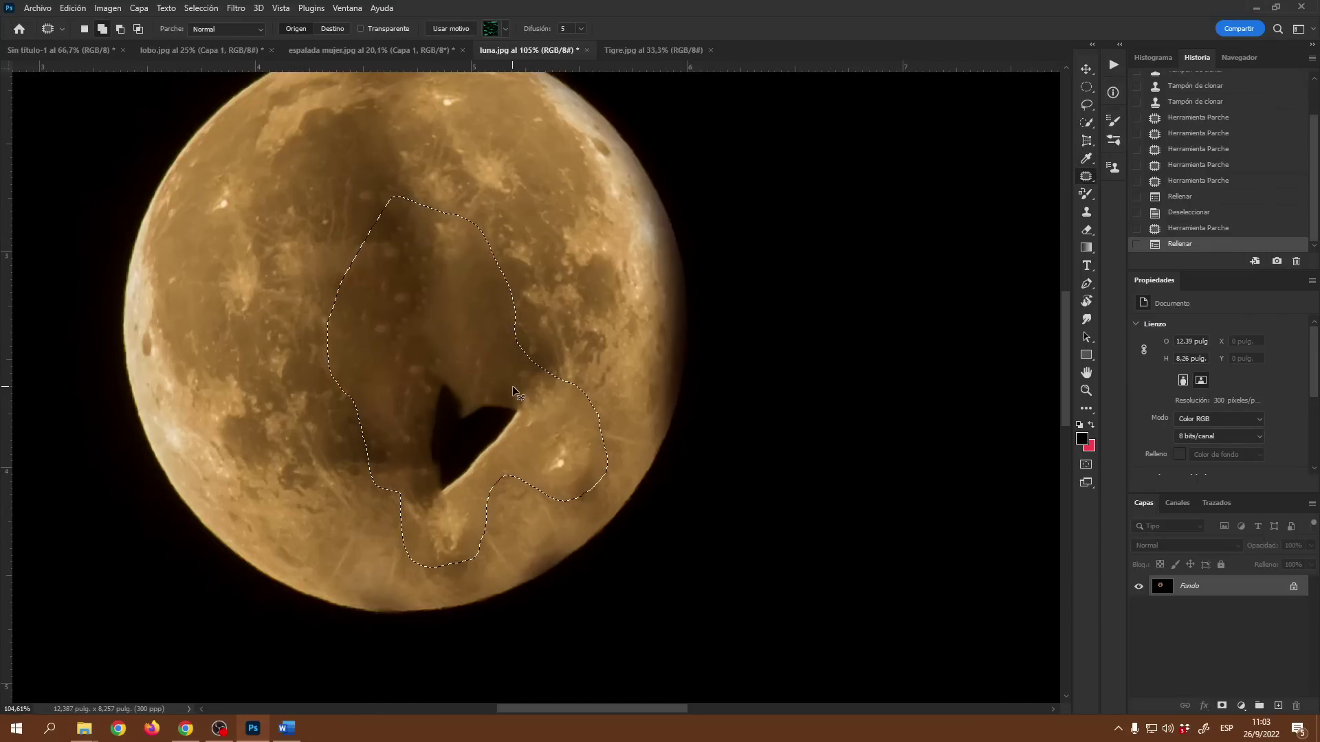
key("ctrl+d")
Outline the remaining black patch in the moon's lower centre with the Patch tool, fill it and deselect
mouse_move(477, 501)
left_mouse_down()
mouse_move(381, 415)
mouse_move(409, 289)
mouse_move(477, 305)
left_mouse_up()
key("shift+F5")
key("Return")
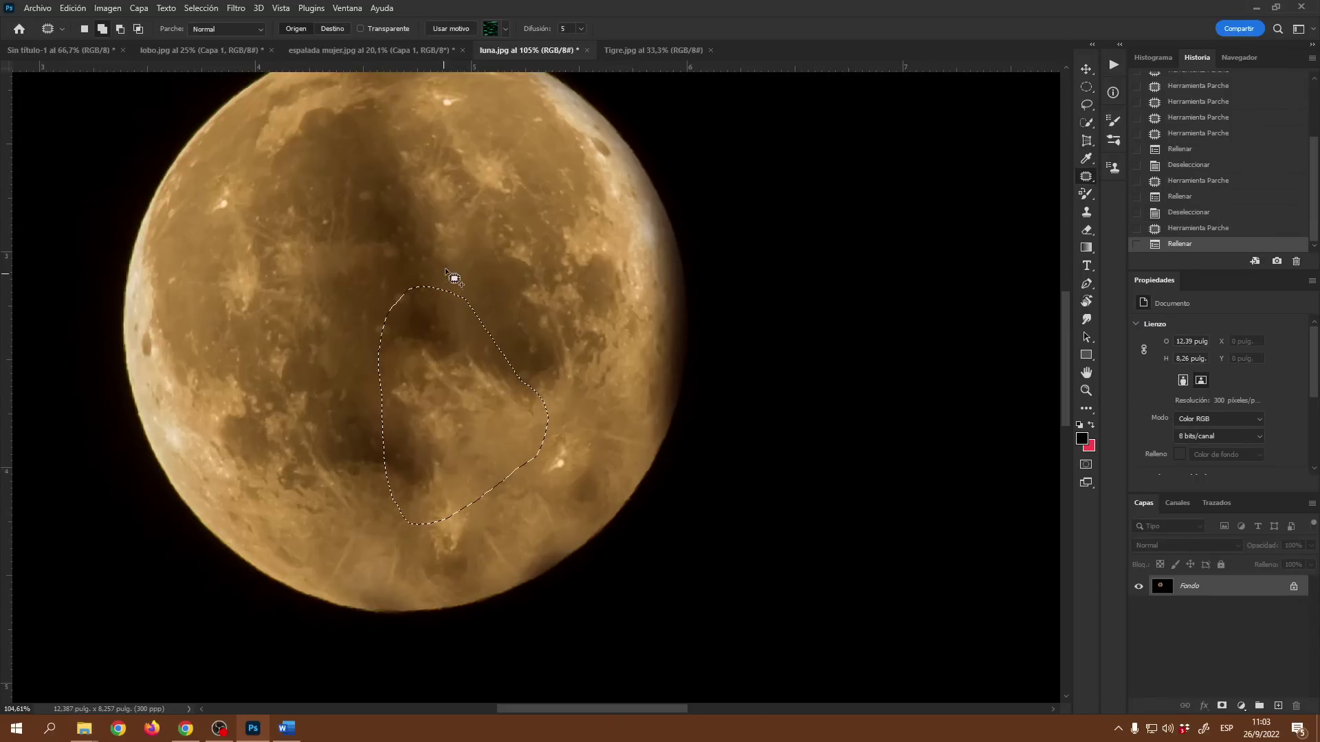
key("ctrl+d")
scroll(448, 292, "down", 3)
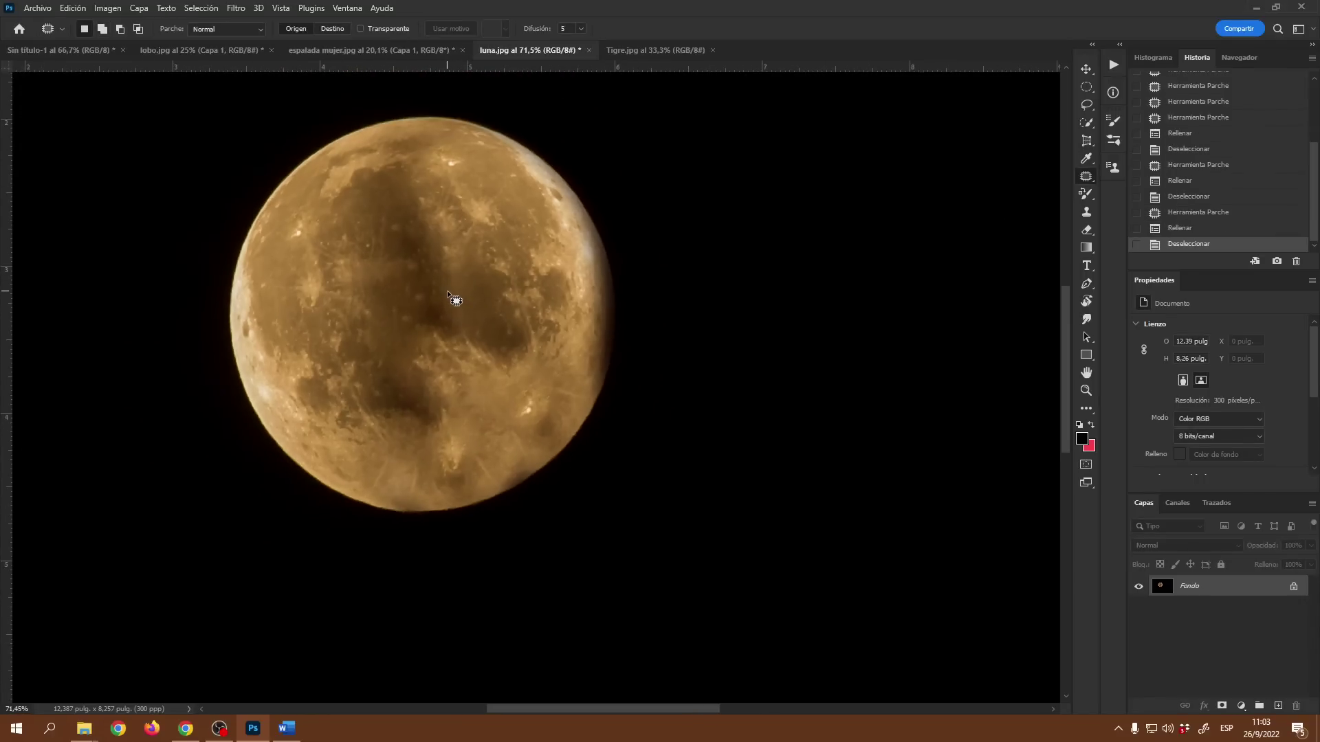
scroll(423, 286, "up", 2)
scroll(422, 285, "down", 2)
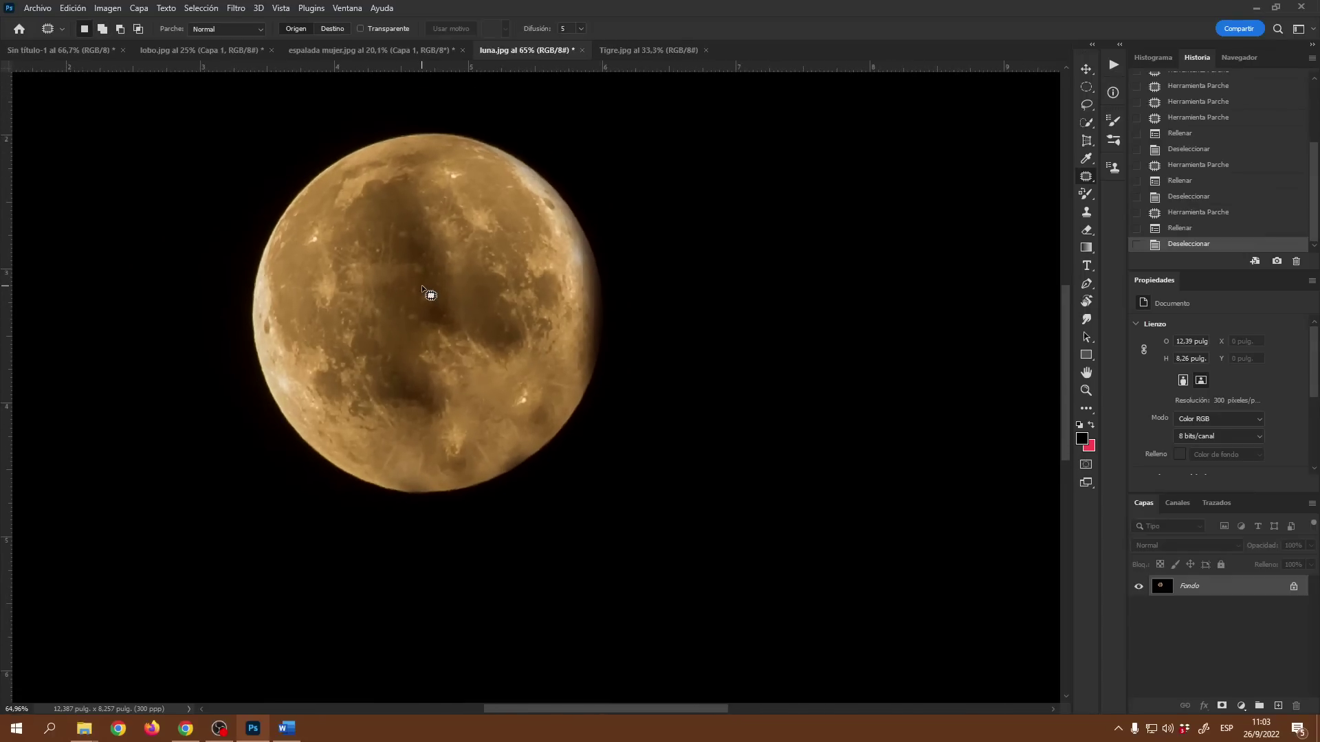
In Tigre.jpg, reset the clone source angle to 0 and sample the tiger's left-side ear with a 372 px Clone Stamp brush
left_click(636, 54)
scroll(591, 303, "up", 3)
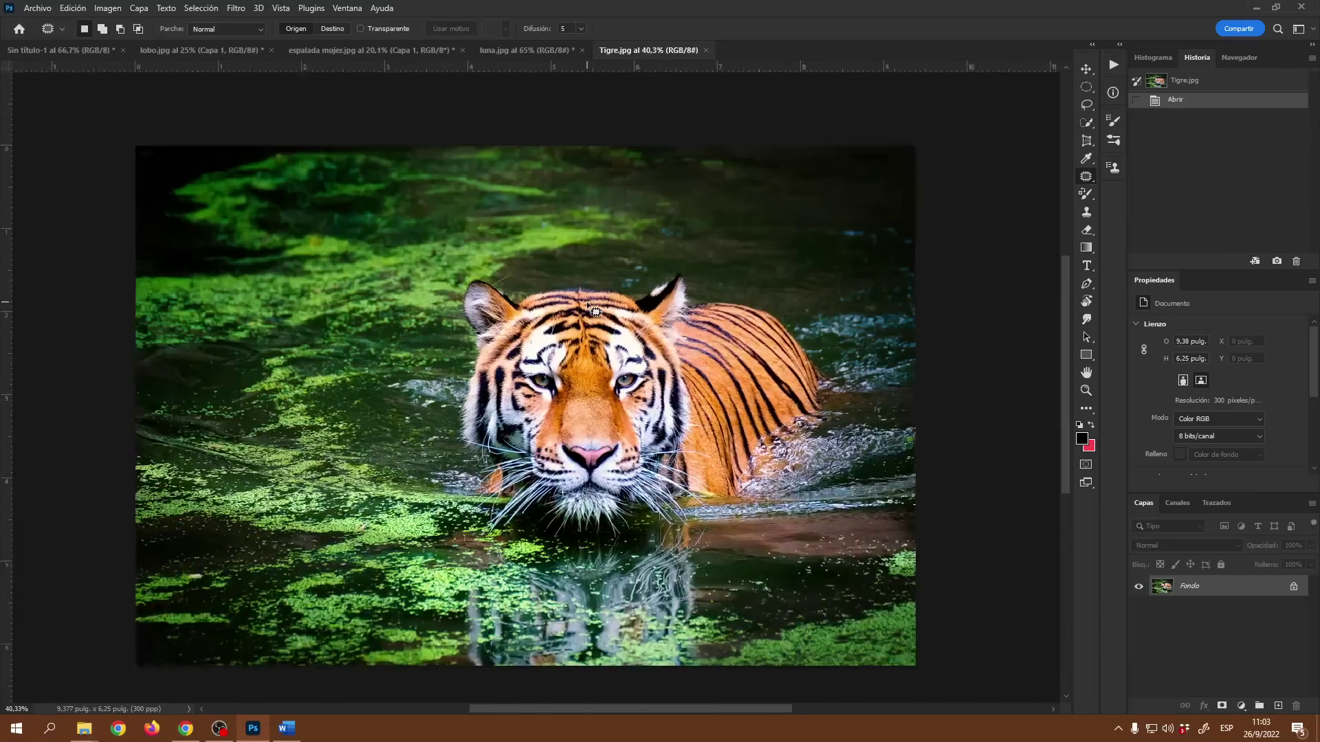
left_click(1082, 213)
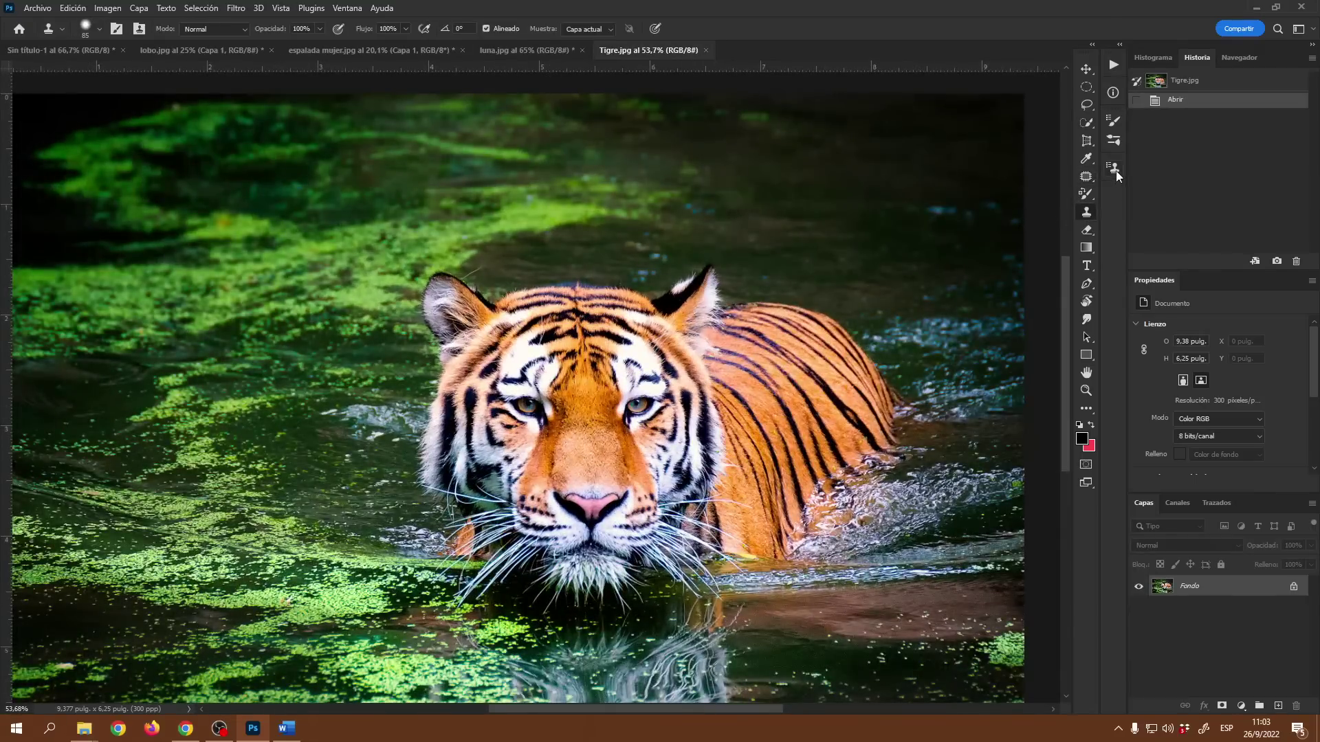
left_click(1113, 168)
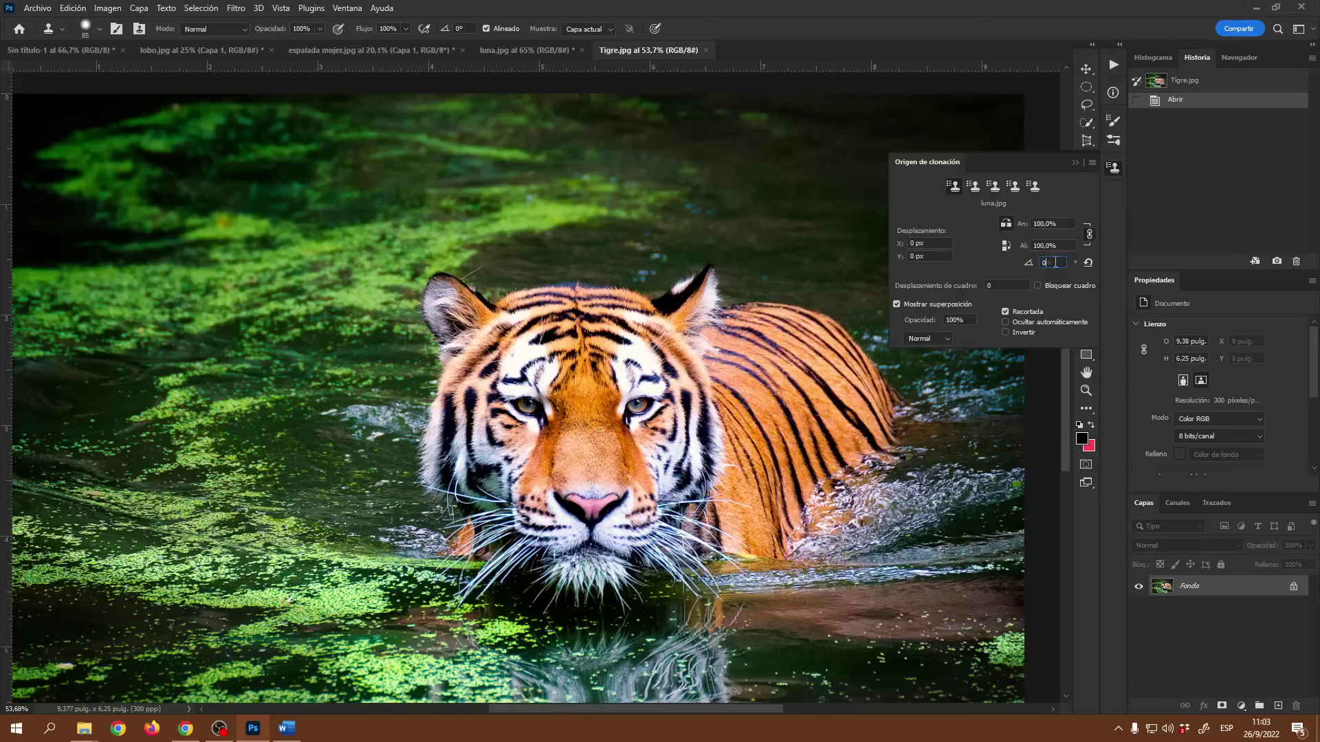
key("Return")
left_click_drag(539, 327, 606, 355)
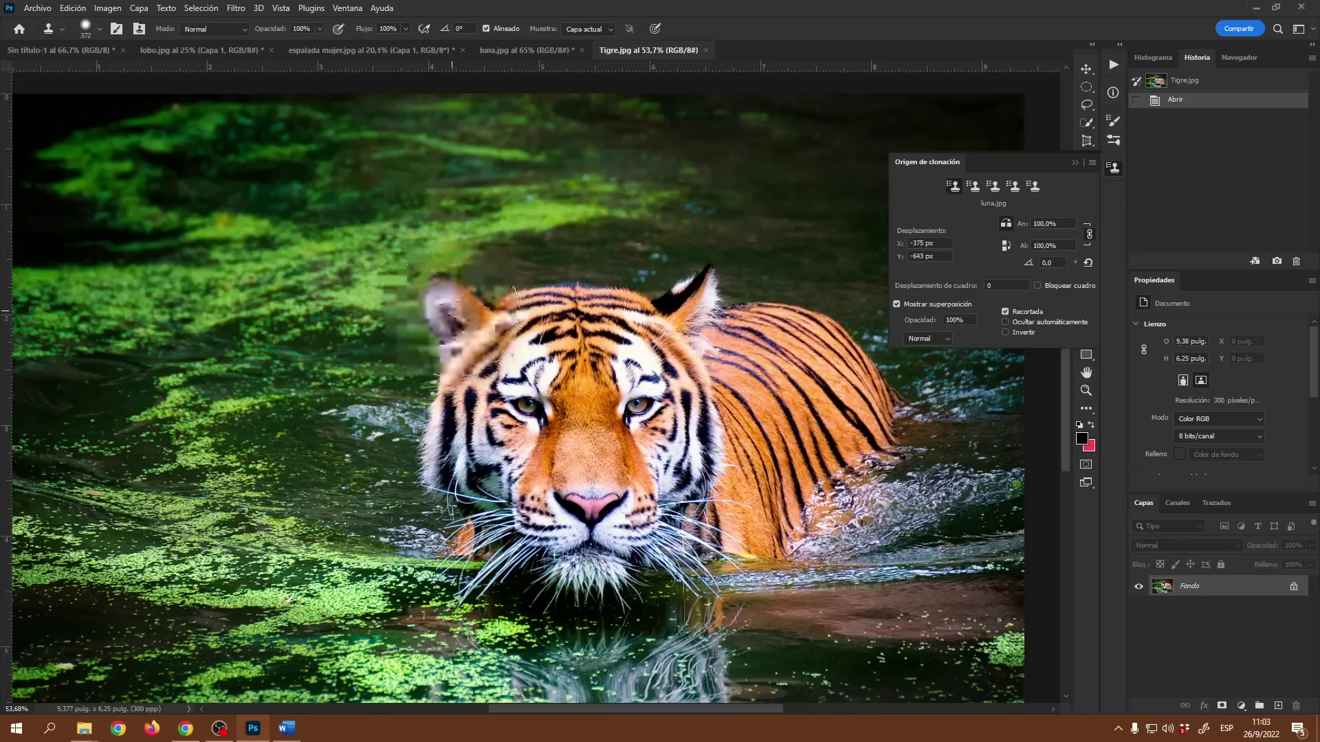
left_click(451, 325, "alt")
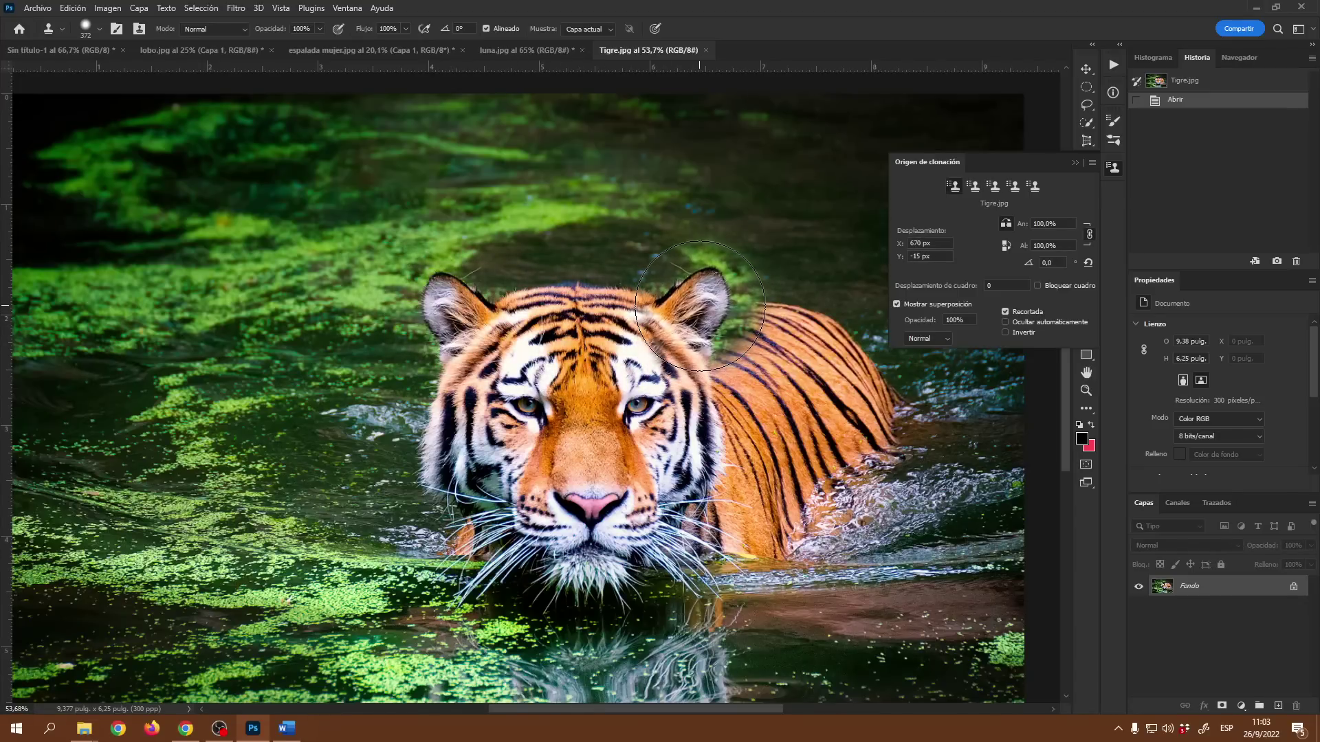
Add a new layer and stamp the mirrored ear over the tiger's right-side ear
left_click(1278, 707)
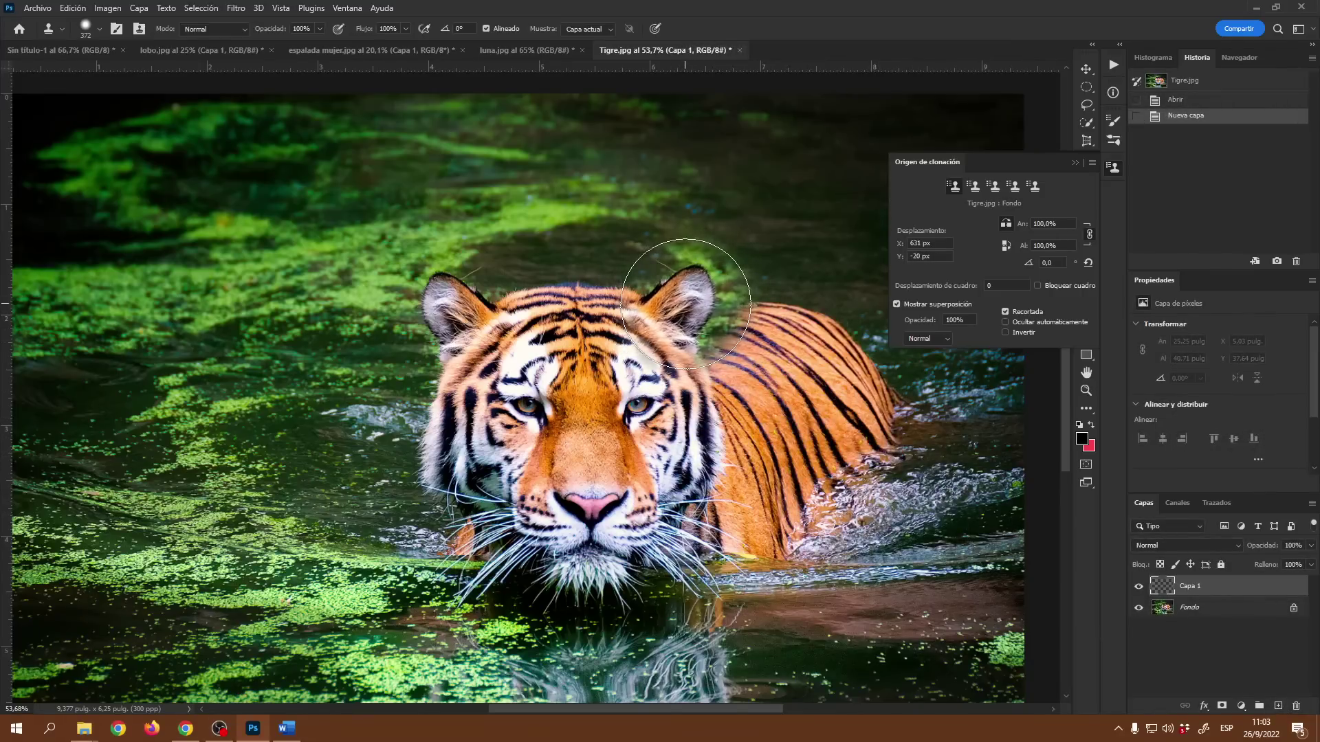
left_click(685, 303)
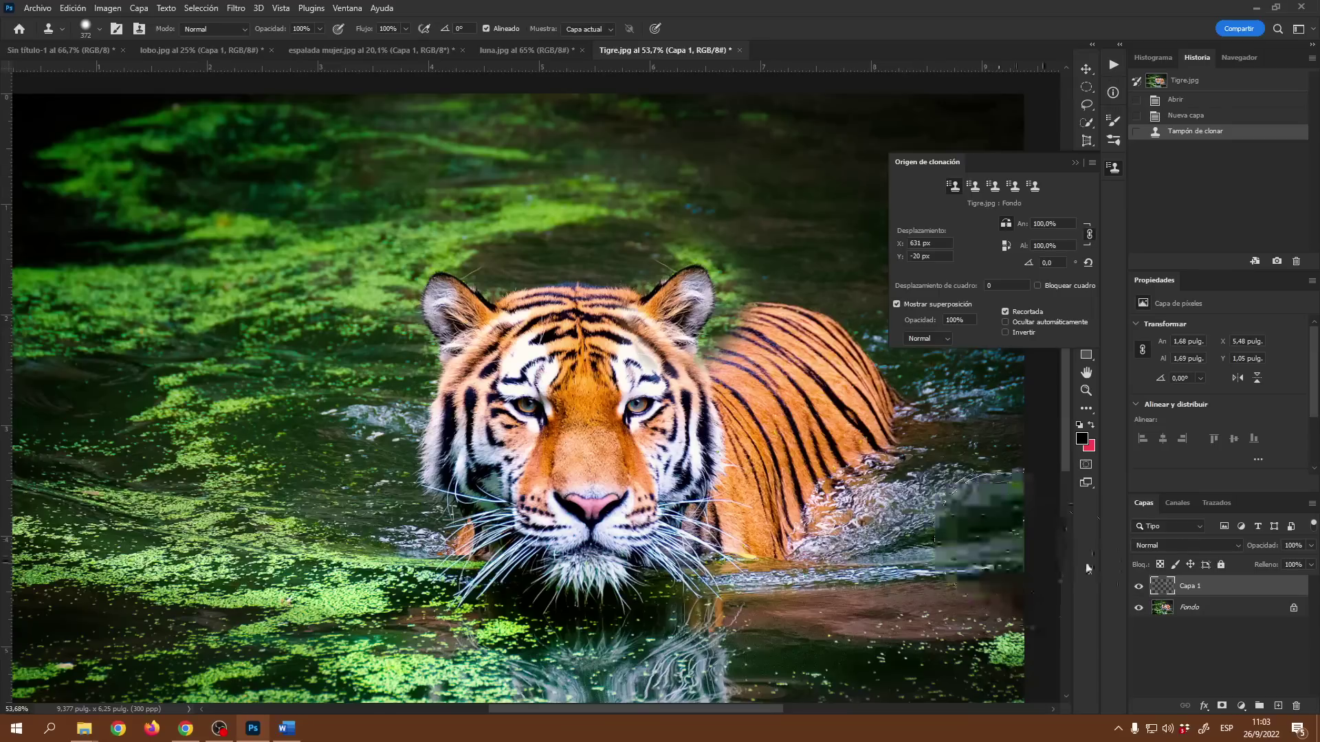
left_click(1108, 171)
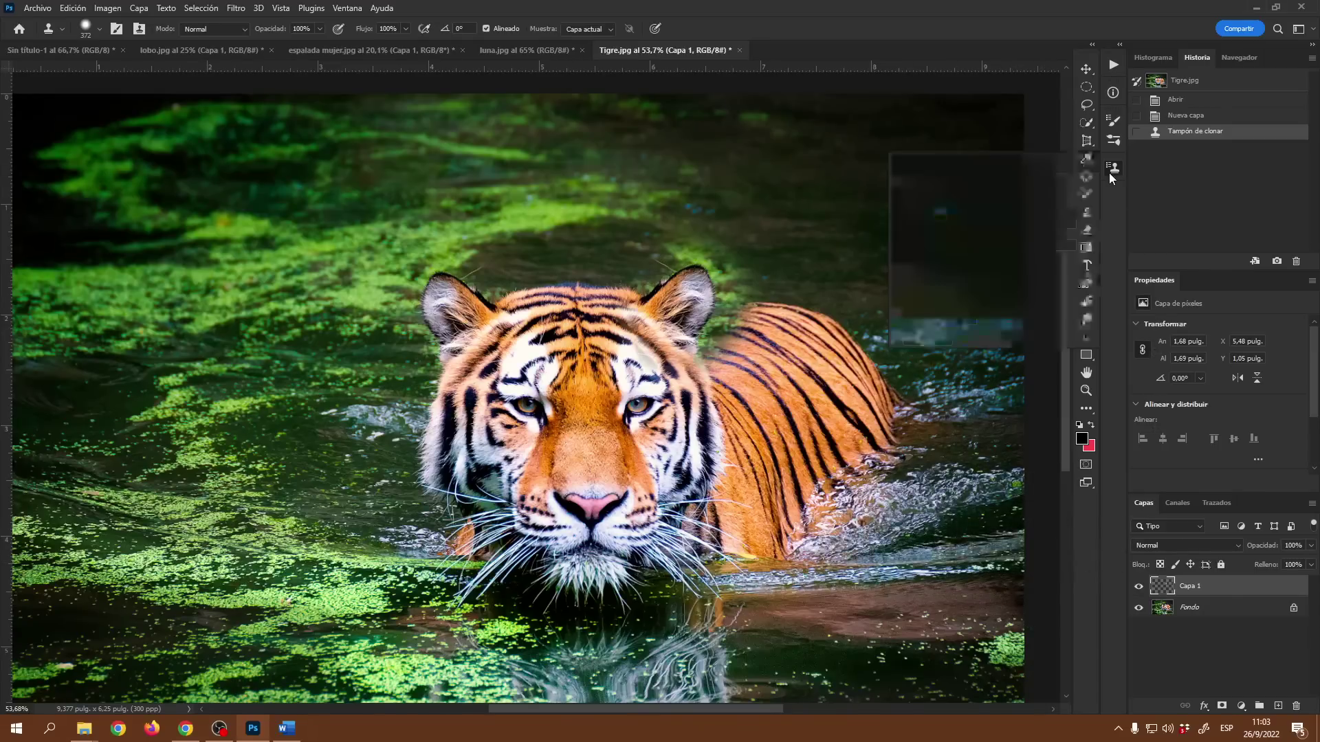
Erase the excess cloned background around the mirrored ear with a 104 px Eraser brush
left_click(1086, 230)
left_click_drag(771, 344, 651, 352)
scroll(709, 349, "up", 1)
scroll(708, 349, "up", 4)
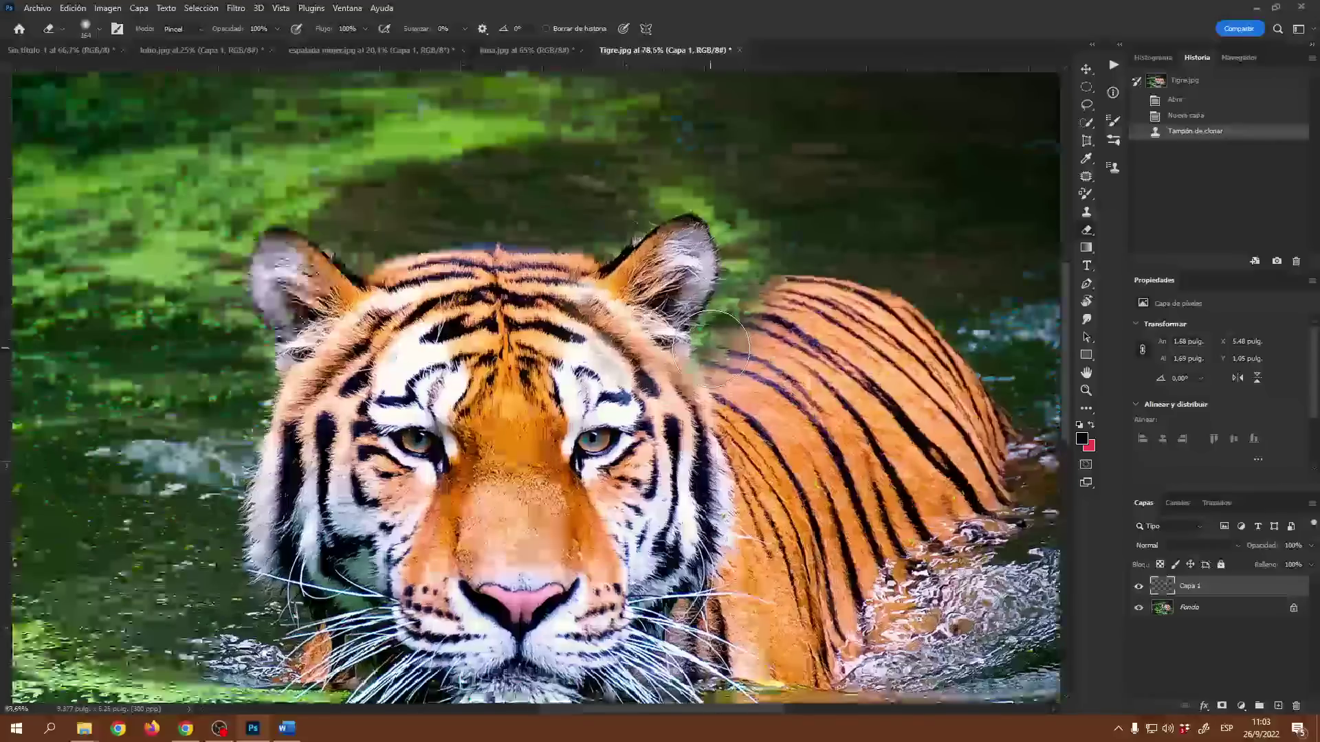
mouse_move(752, 310)
left_mouse_down()
mouse_move(720, 349)
mouse_move(754, 299)
mouse_move(749, 244)
left_mouse_up()
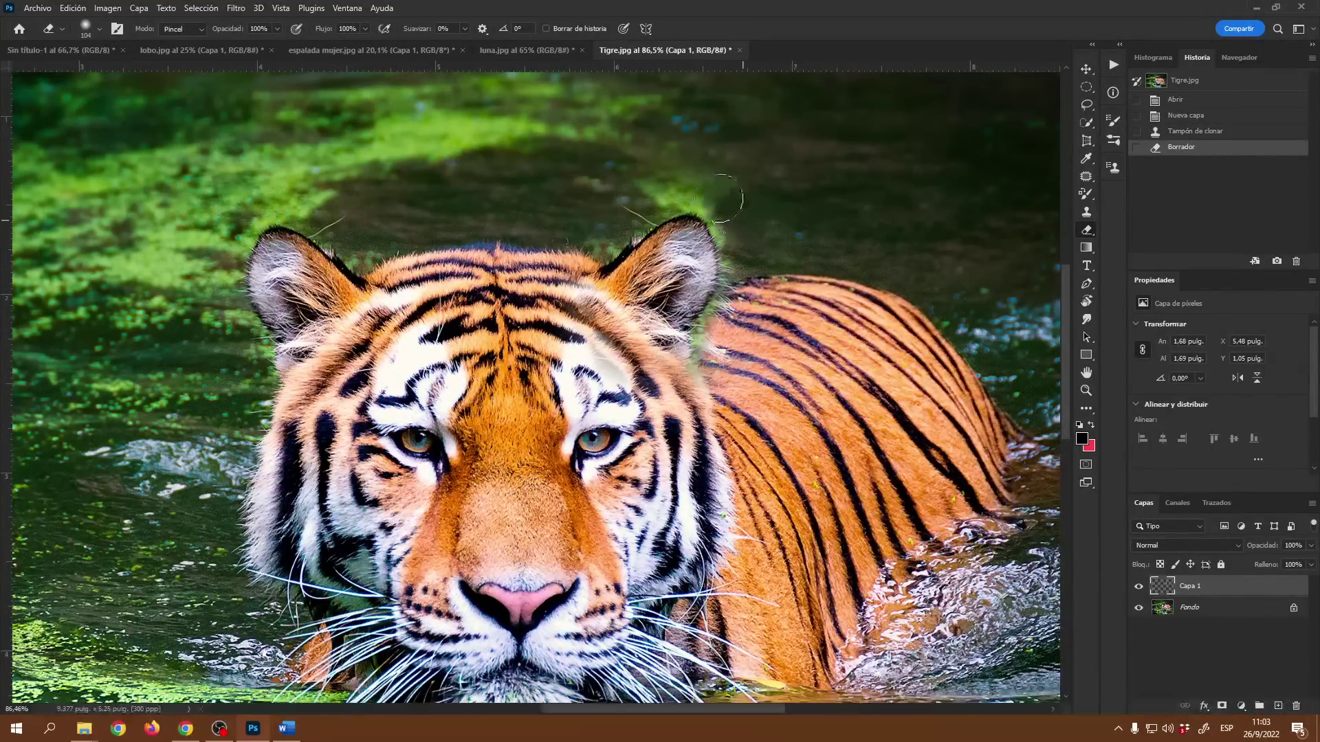
mouse_move(753, 187)
left_mouse_down()
mouse_move(722, 188)
mouse_move(743, 229)
mouse_move(727, 232)
mouse_move(610, 220)
mouse_move(639, 206)
mouse_move(636, 193)
left_mouse_up()
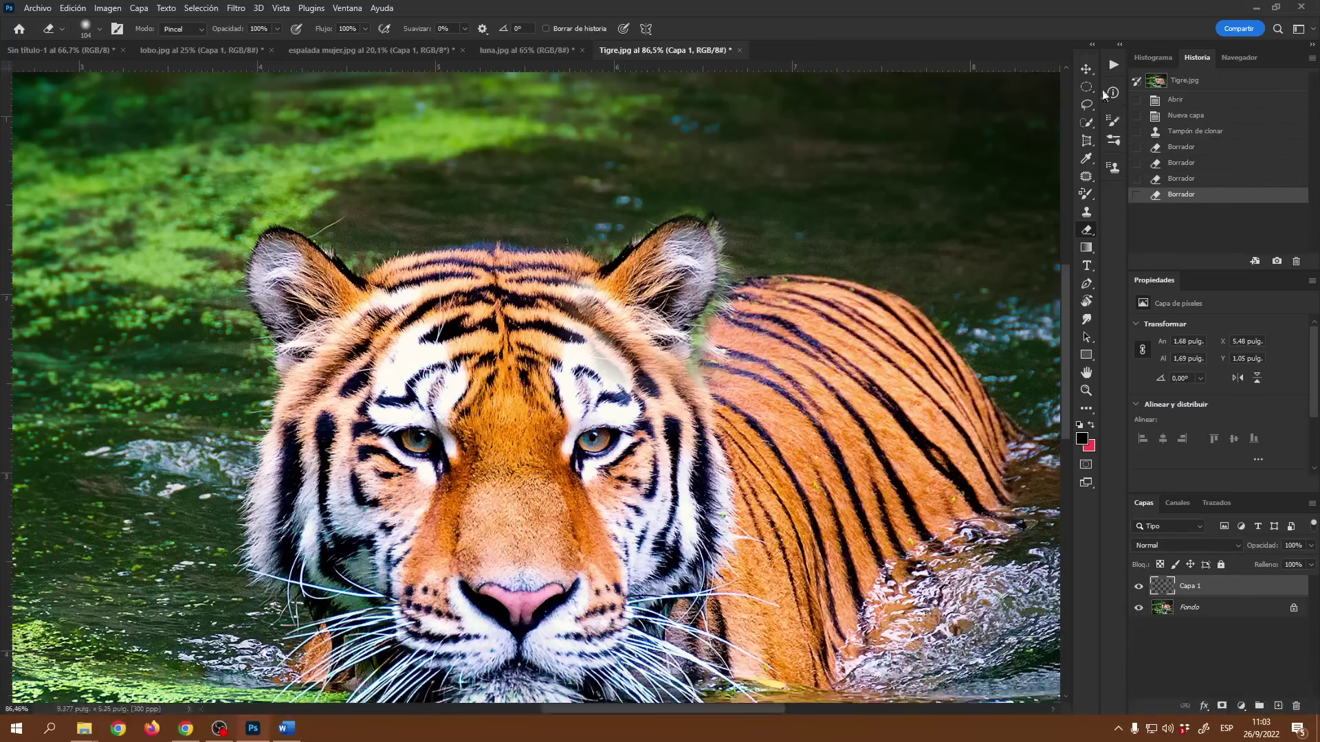
Shift the cloned ear slightly outward and erase the leftover green fringes along its edges
left_click(1086, 69)
left_click_drag(684, 275, 697, 274)
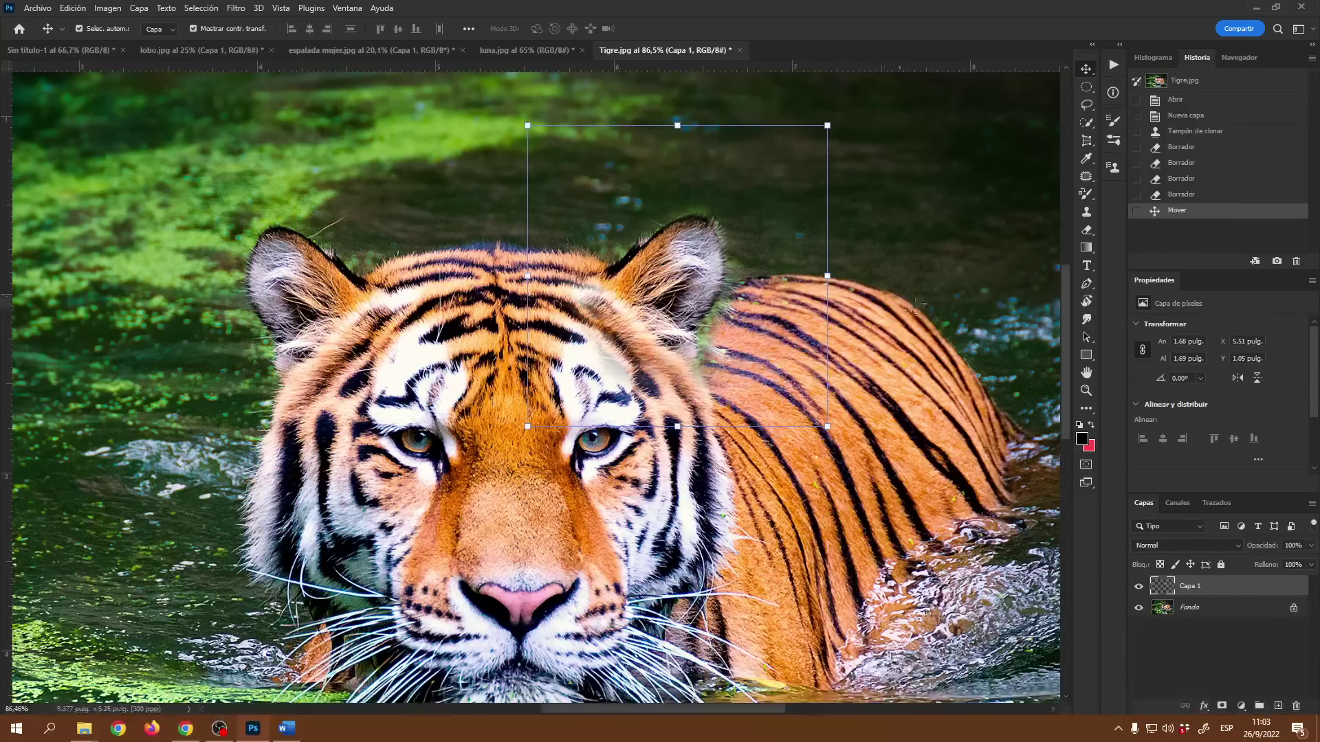
key("e")
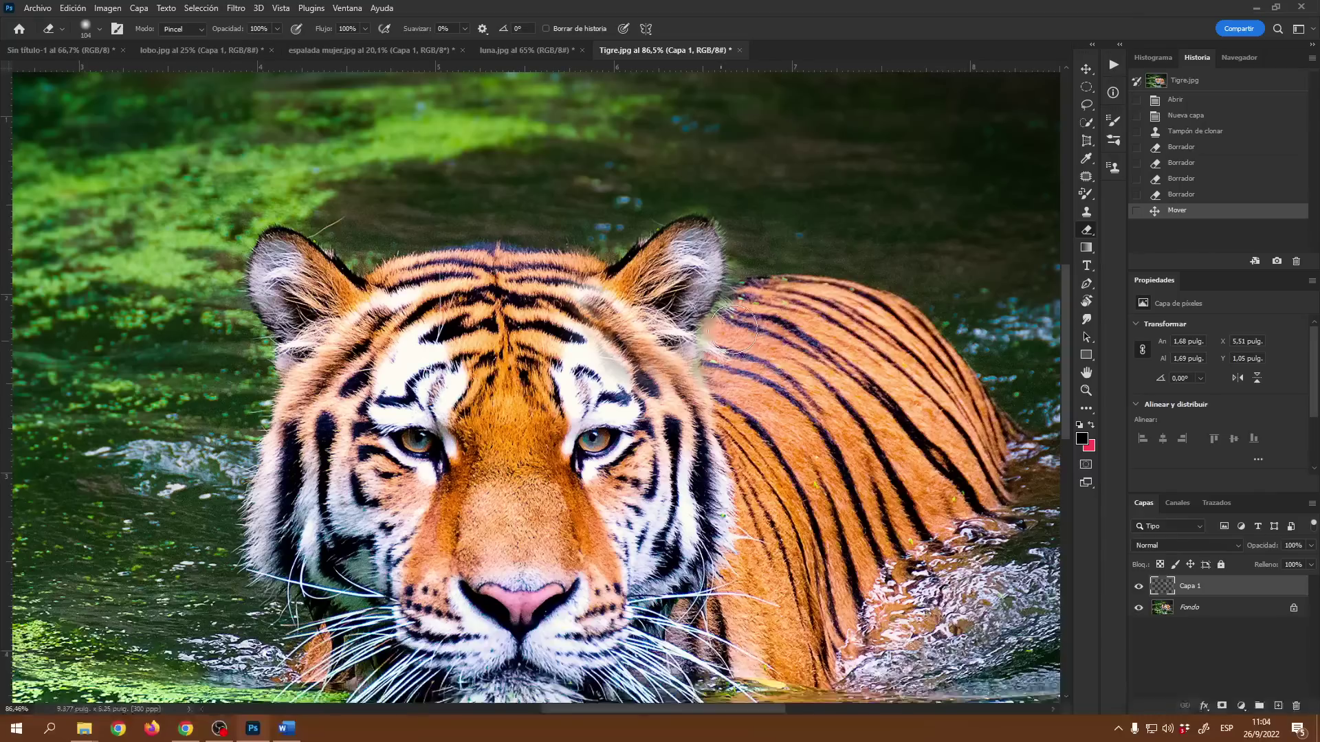
left_click(725, 369)
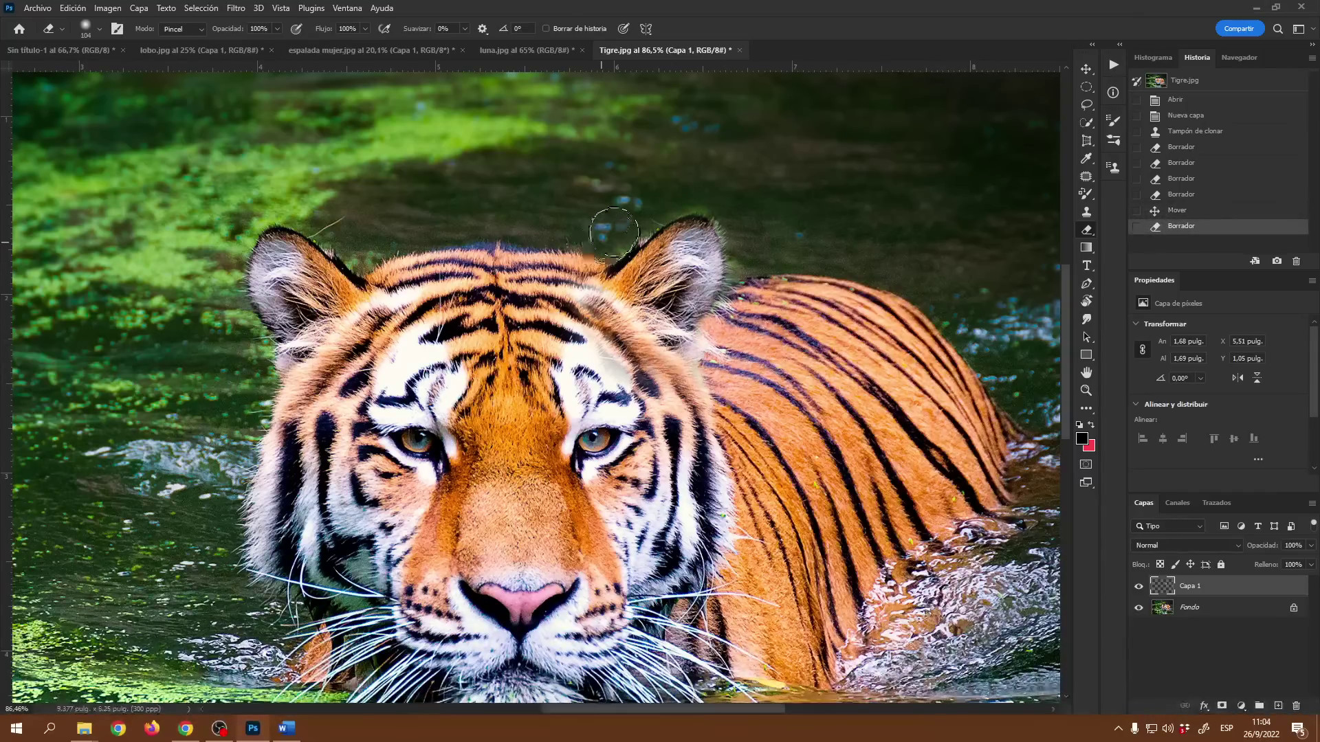
left_click_drag(613, 233, 620, 237)
left_click_drag(755, 256, 745, 277)
scroll(790, 359, "down", 3)
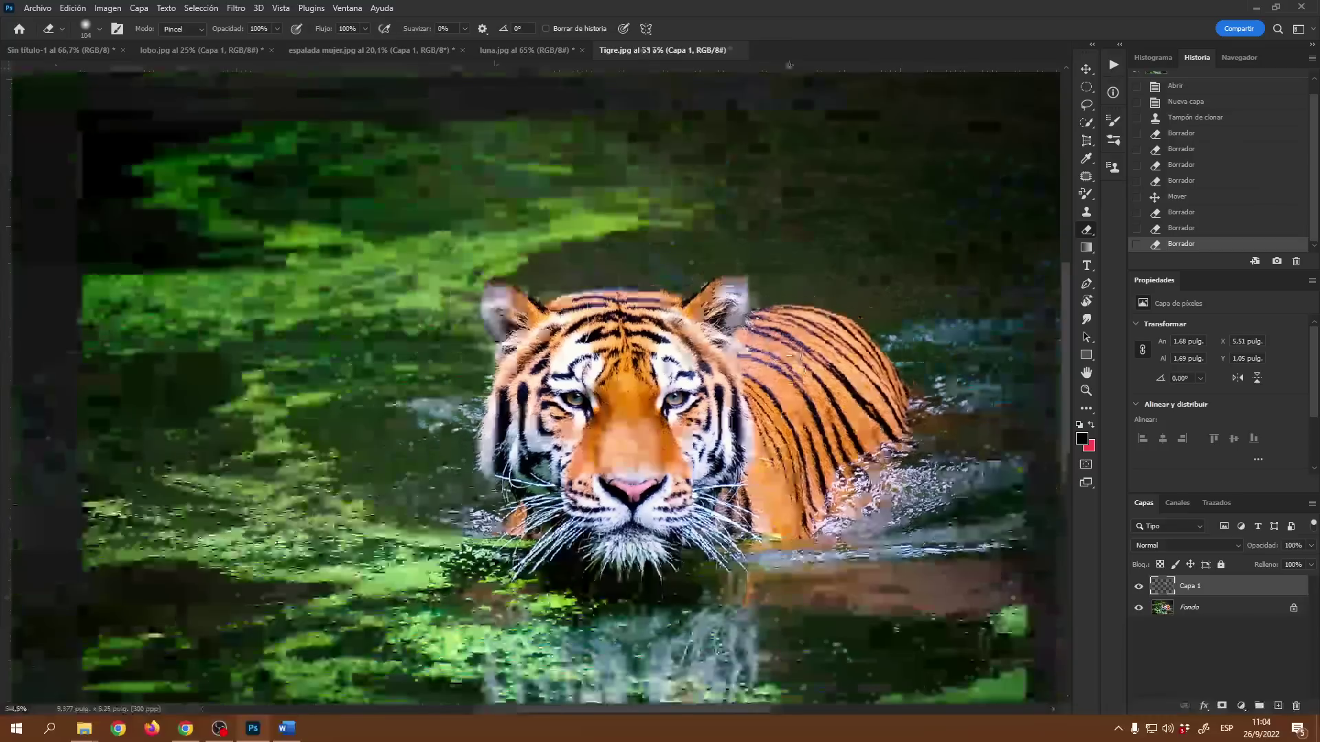
scroll(837, 453, "down", 3)
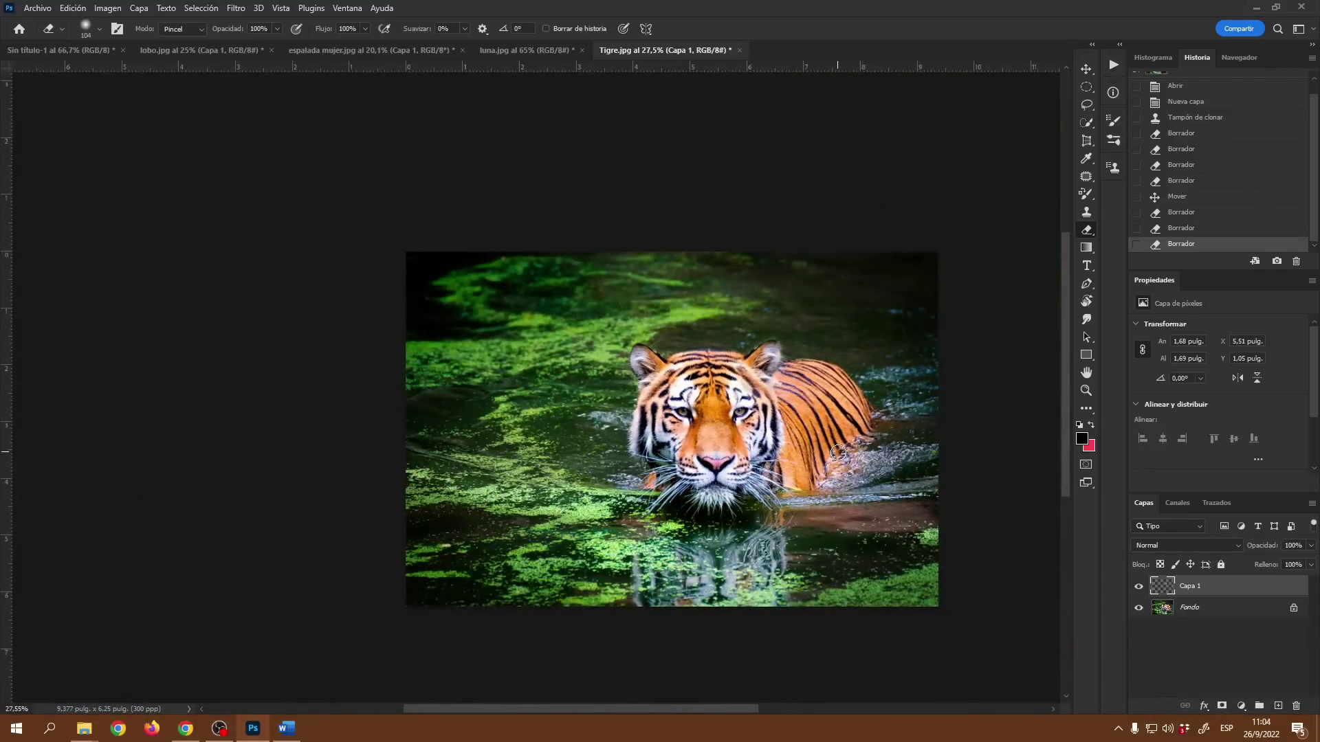